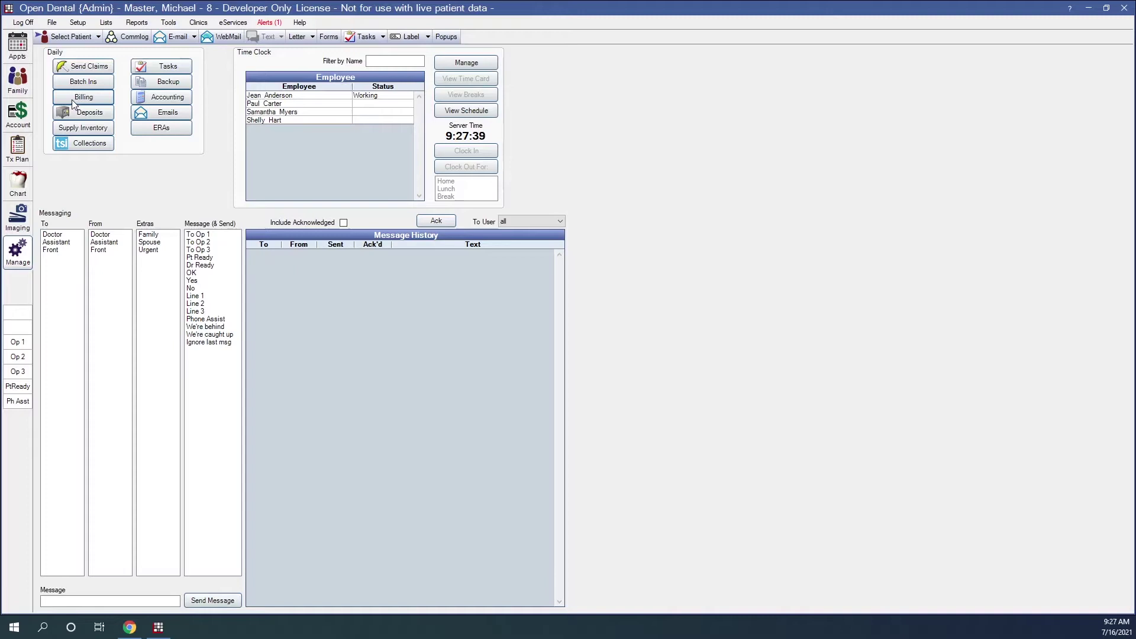
pyautogui.click(102, 97)
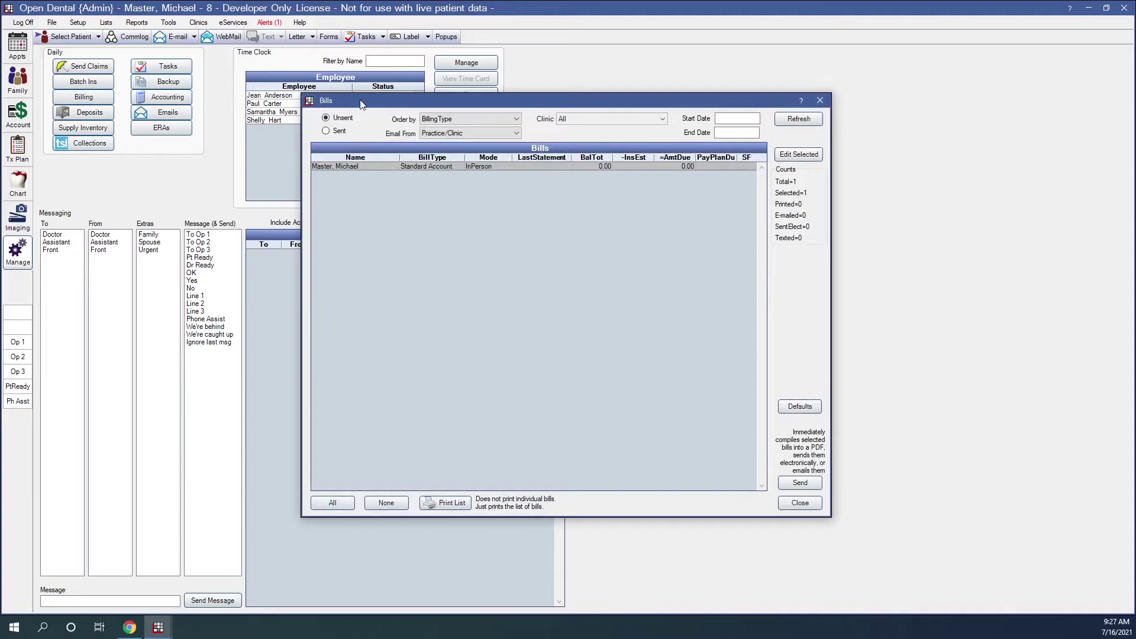
pyautogui.moveTo(363, 104); pyautogui.dragTo(327, 111)
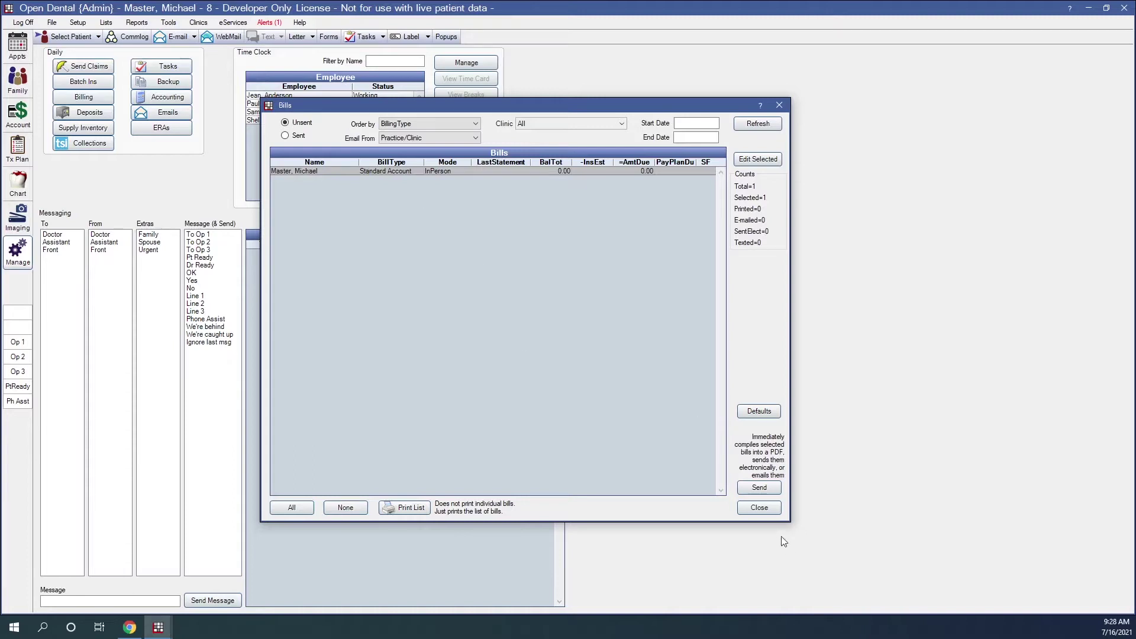
# - Close the Bills list, agreeing to delete the one unsent statement and acknowledging the notice
pyautogui.click(761, 513)
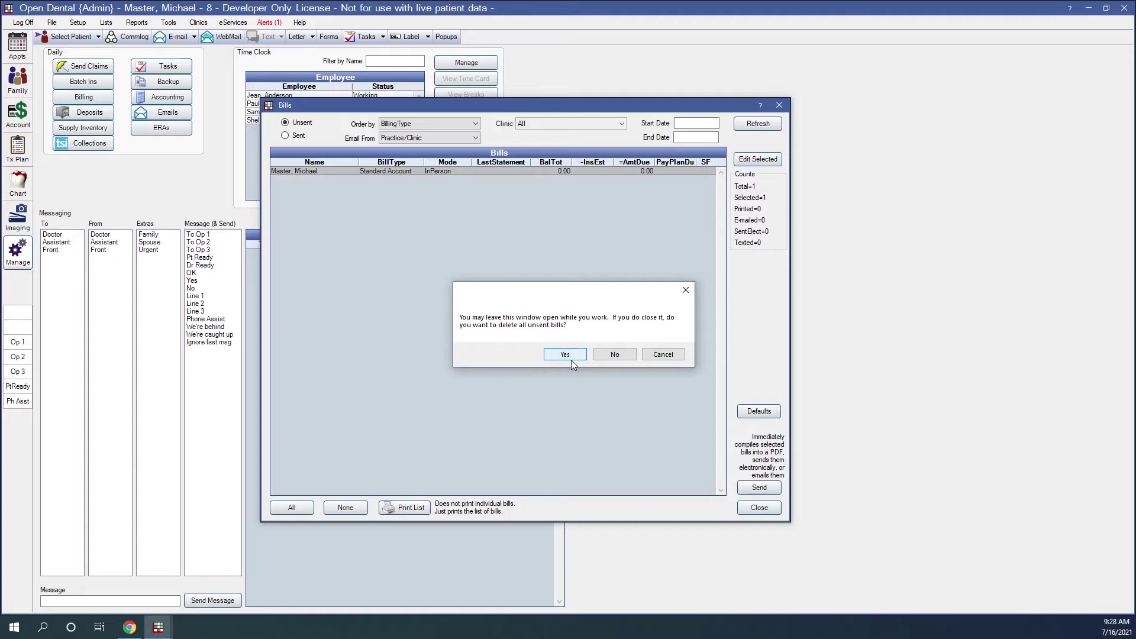
pyautogui.click(663, 355)
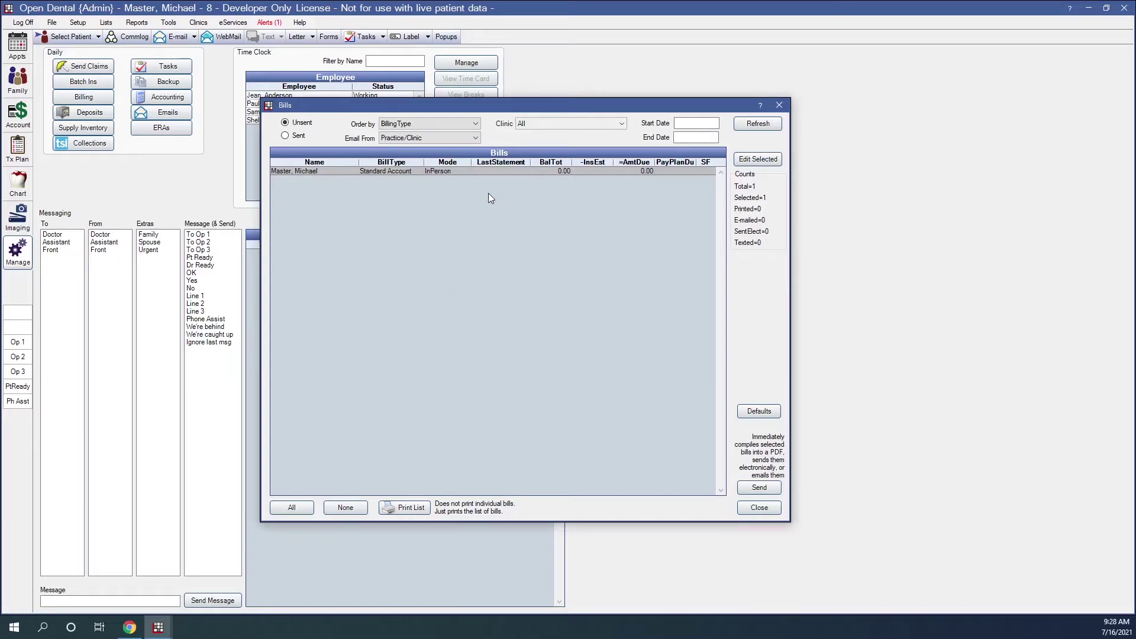
pyautogui.rightClick(448, 171)
pyautogui.press('Escape')
pyautogui.click(768, 510)
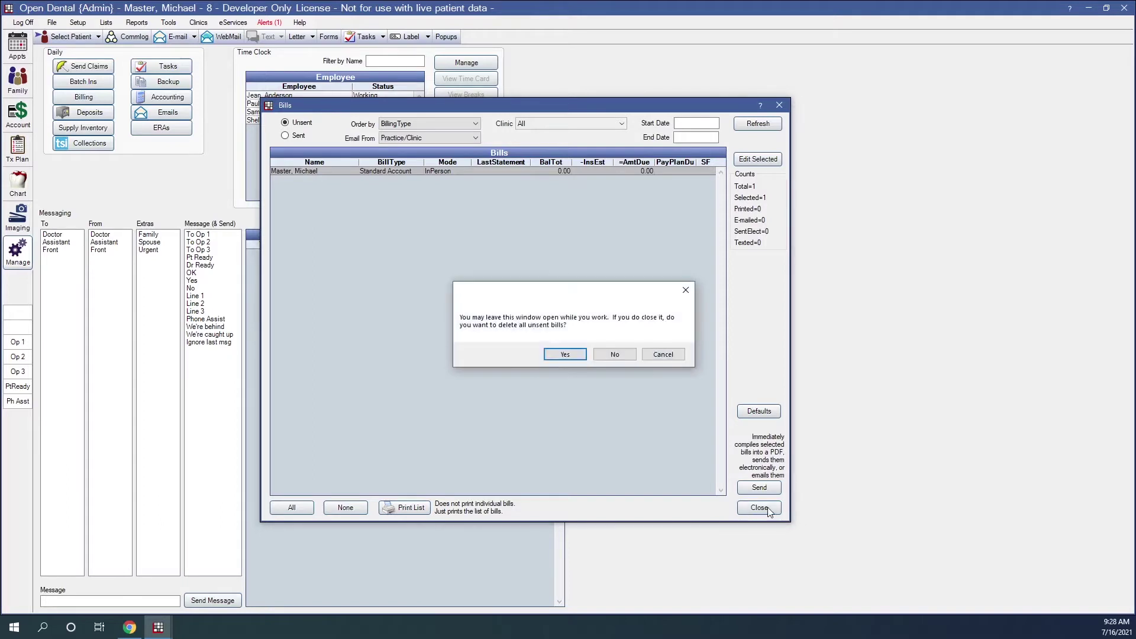
pyautogui.click(563, 355)
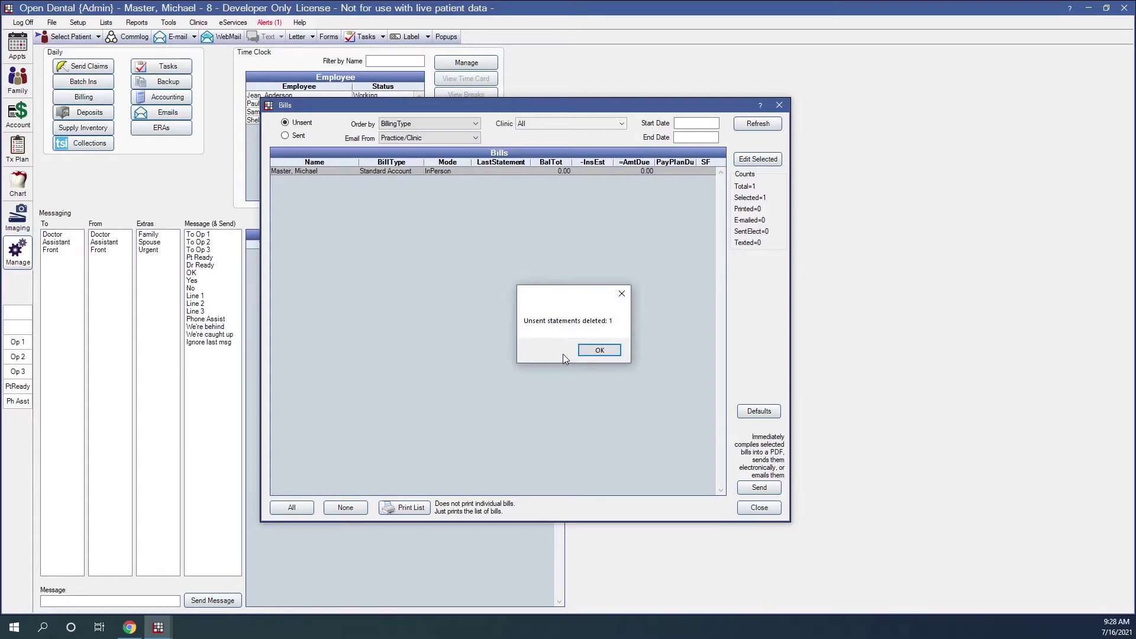
pyautogui.click(600, 351)
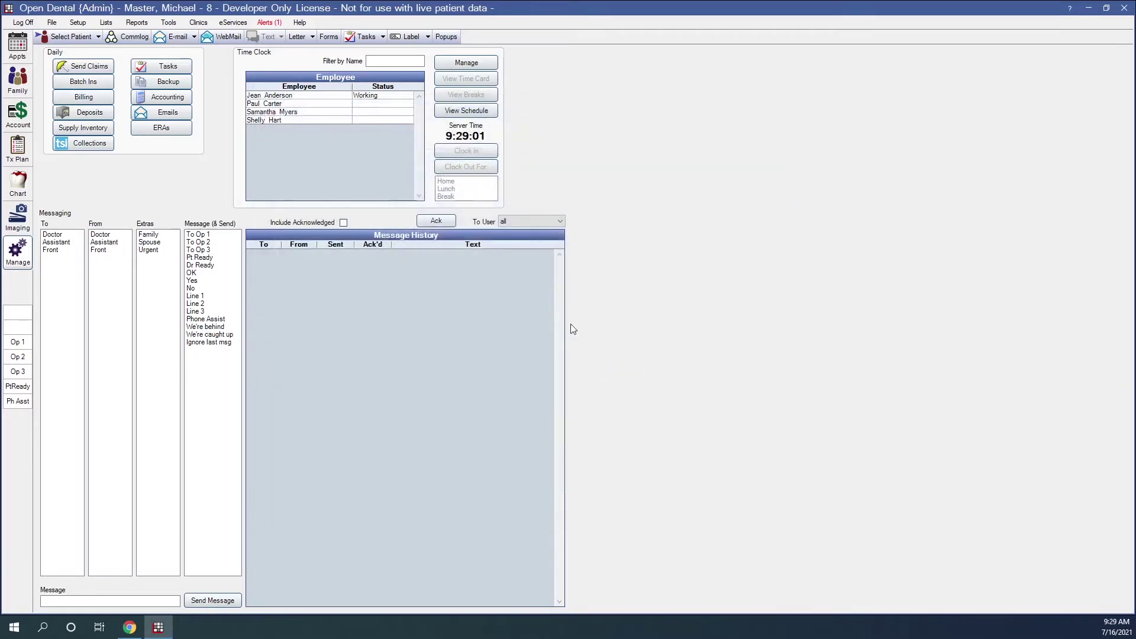
pyautogui.click(88, 98)
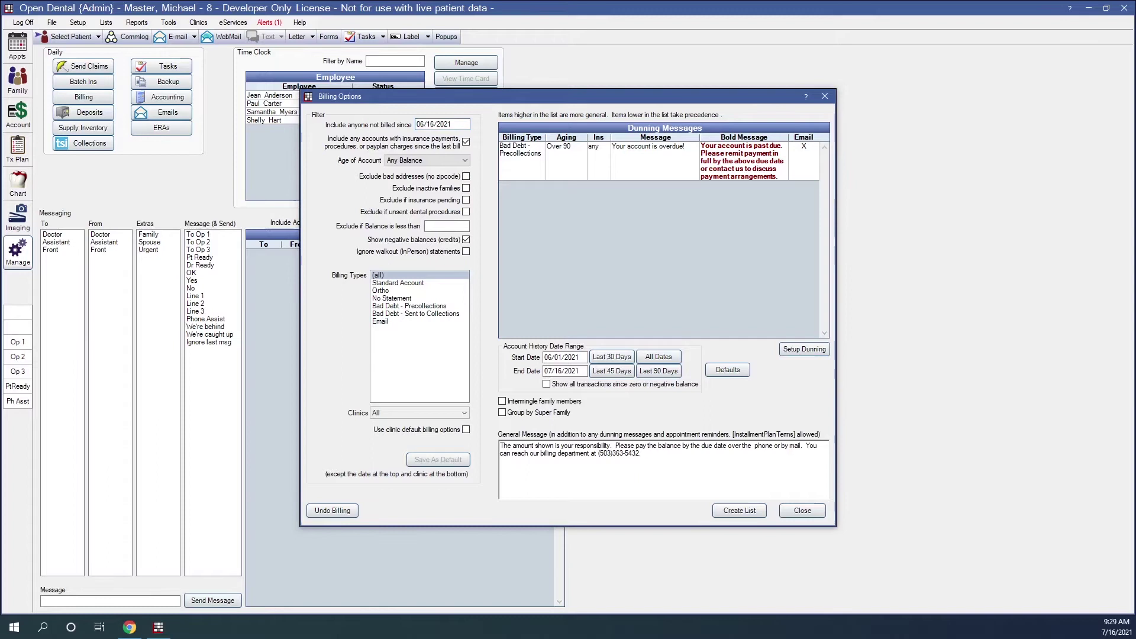
pyautogui.click(446, 124)
# - Tick 'Ignore walkout (InPerson) statements' in Billing Options
pyautogui.click(432, 227)
pyautogui.click(467, 252)
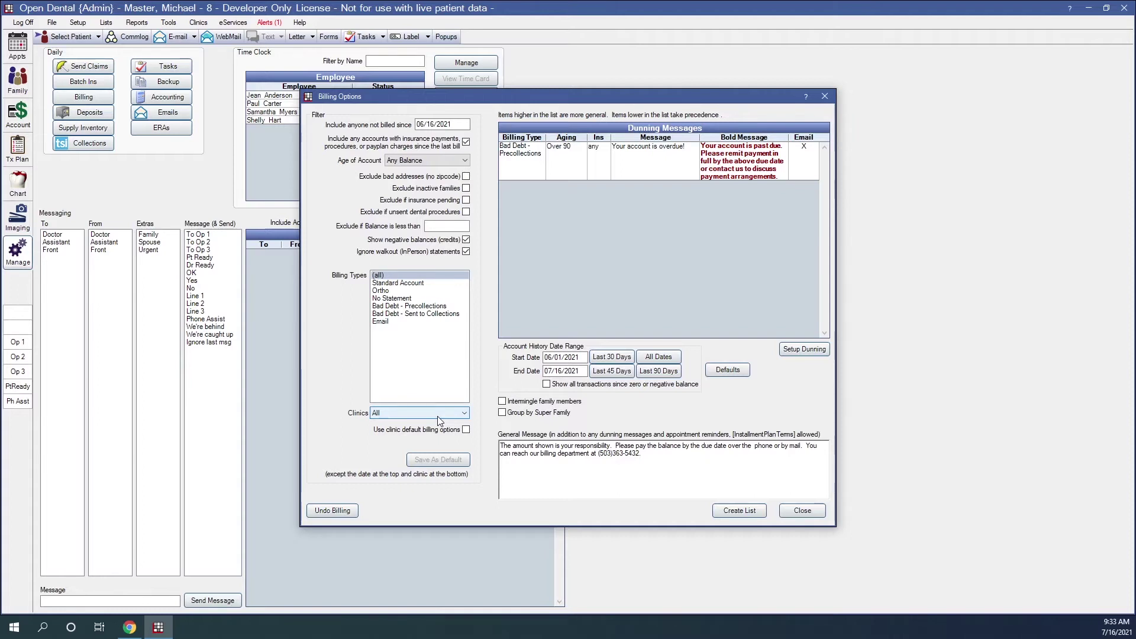
# - Leave Clinics on All and turn on using each clinic's default billing options
pyautogui.click(438, 417)
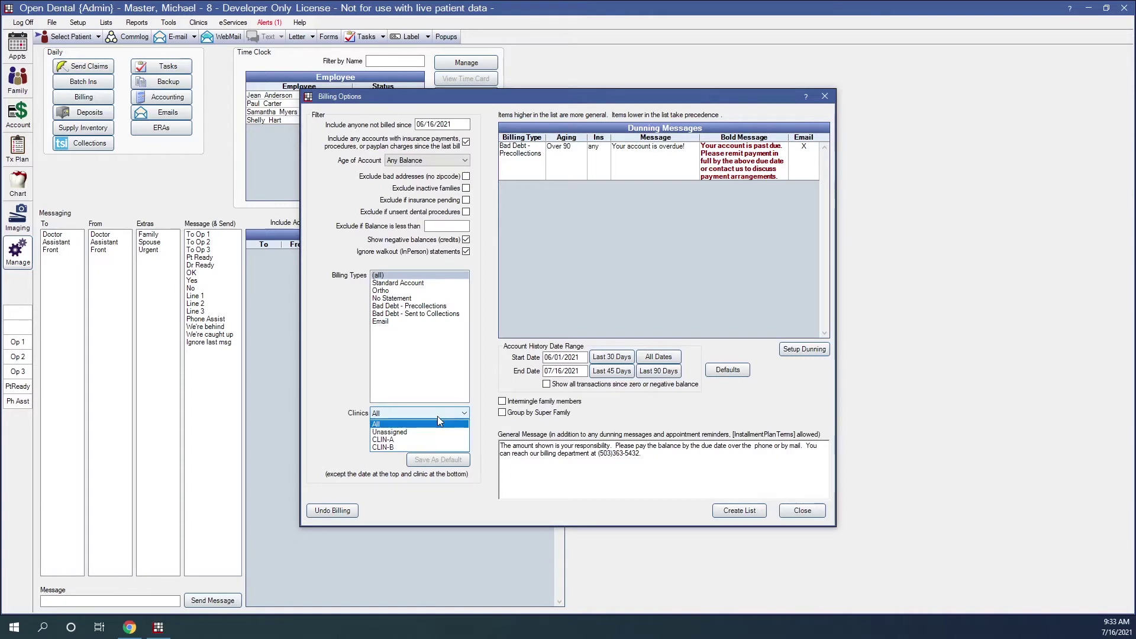
pyautogui.click(438, 418)
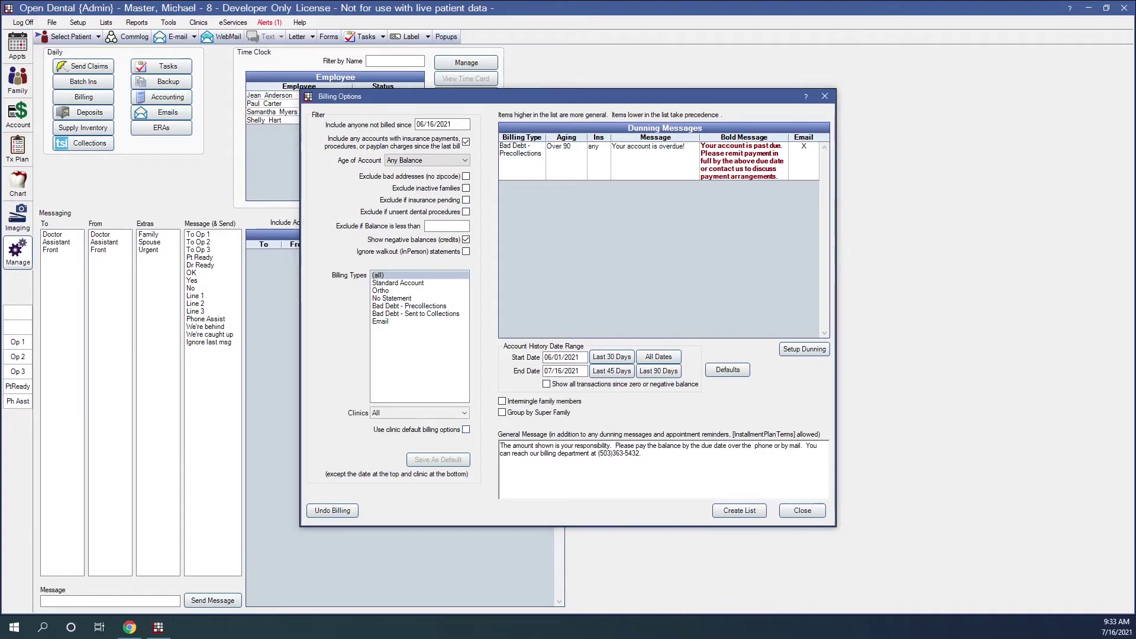
pyautogui.click(451, 413)
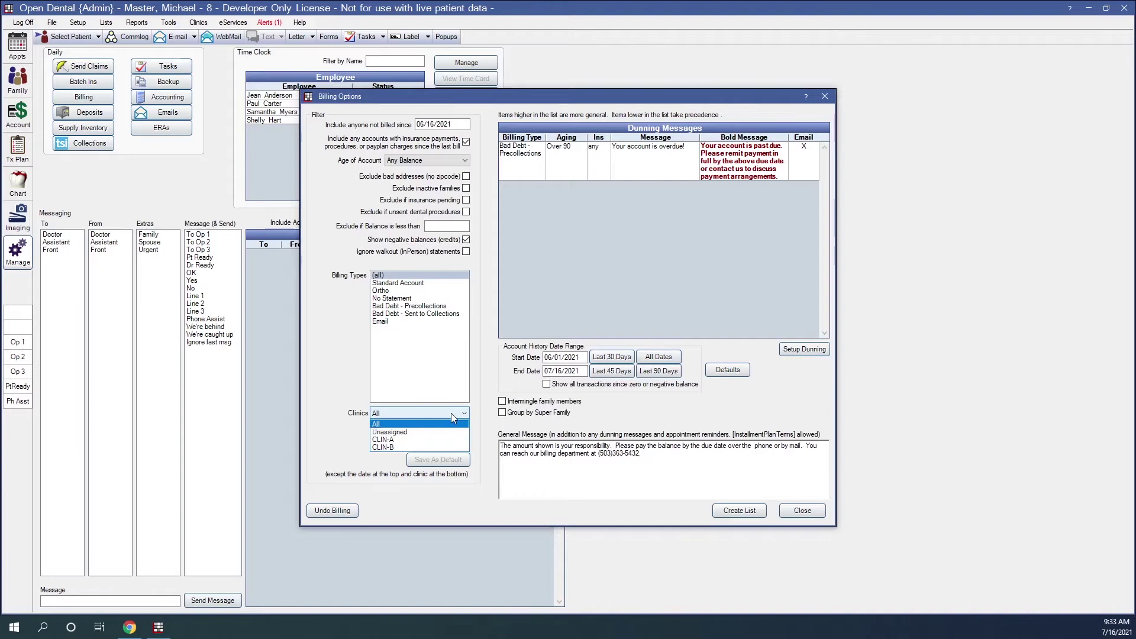
pyautogui.click(451, 413)
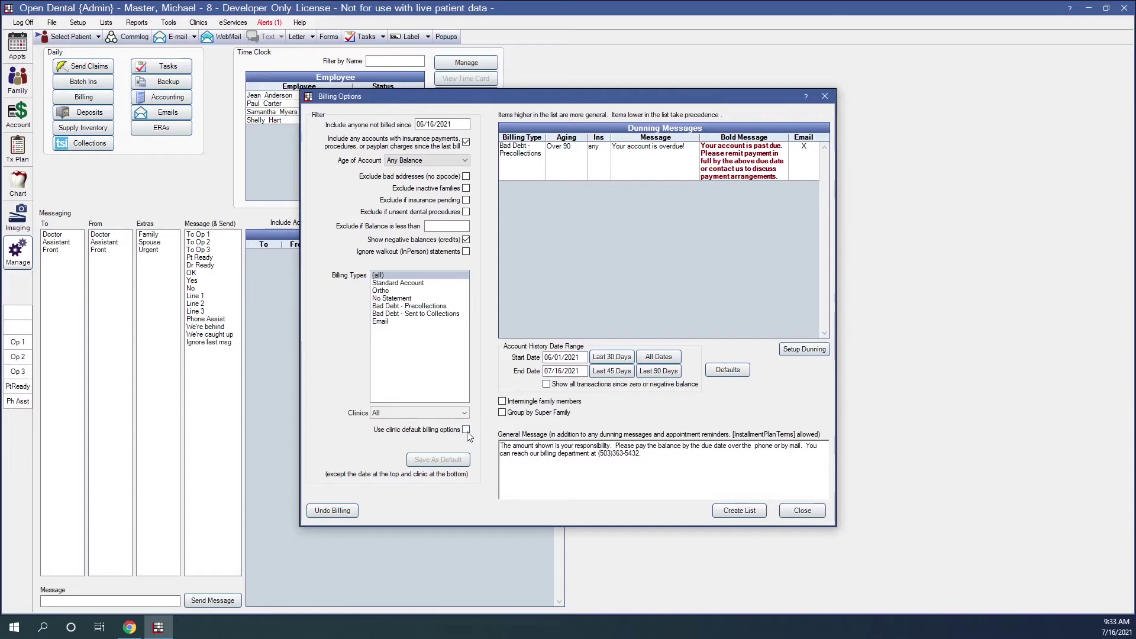
pyautogui.click(467, 431)
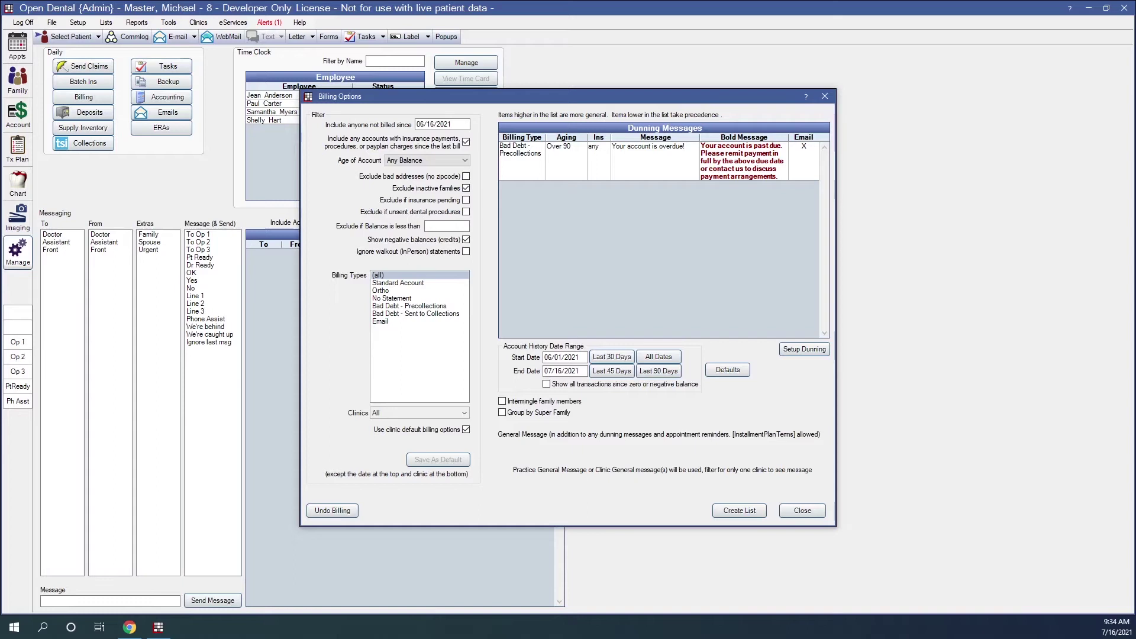
# - Limit billing to the Unassigned clinic and save these options as the default
pyautogui.click(460, 414)
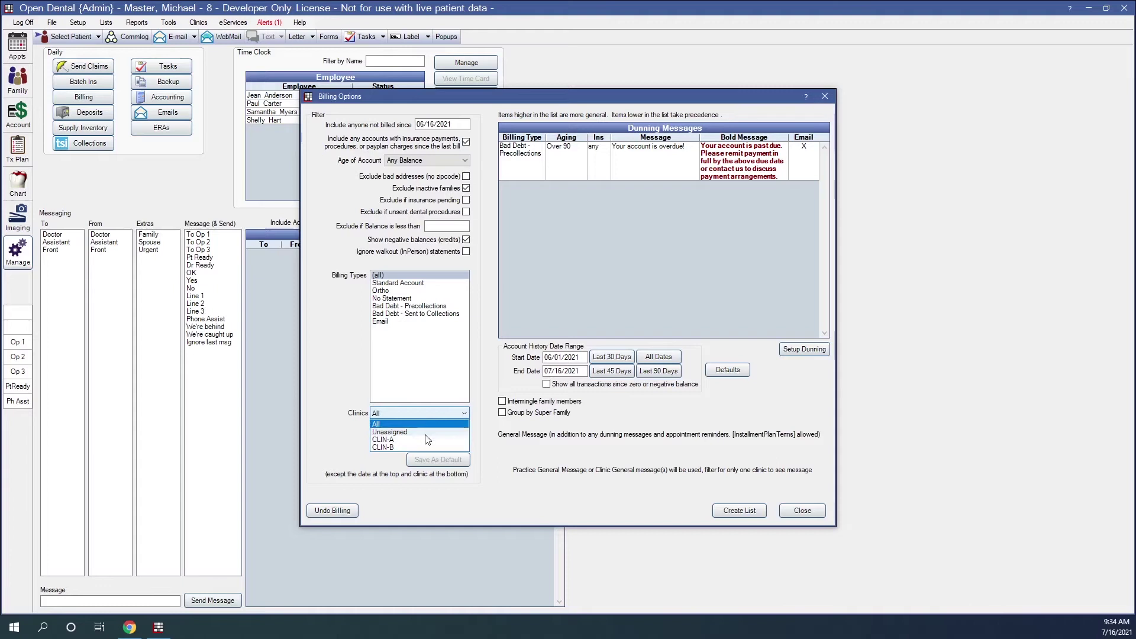
pyautogui.click(425, 432)
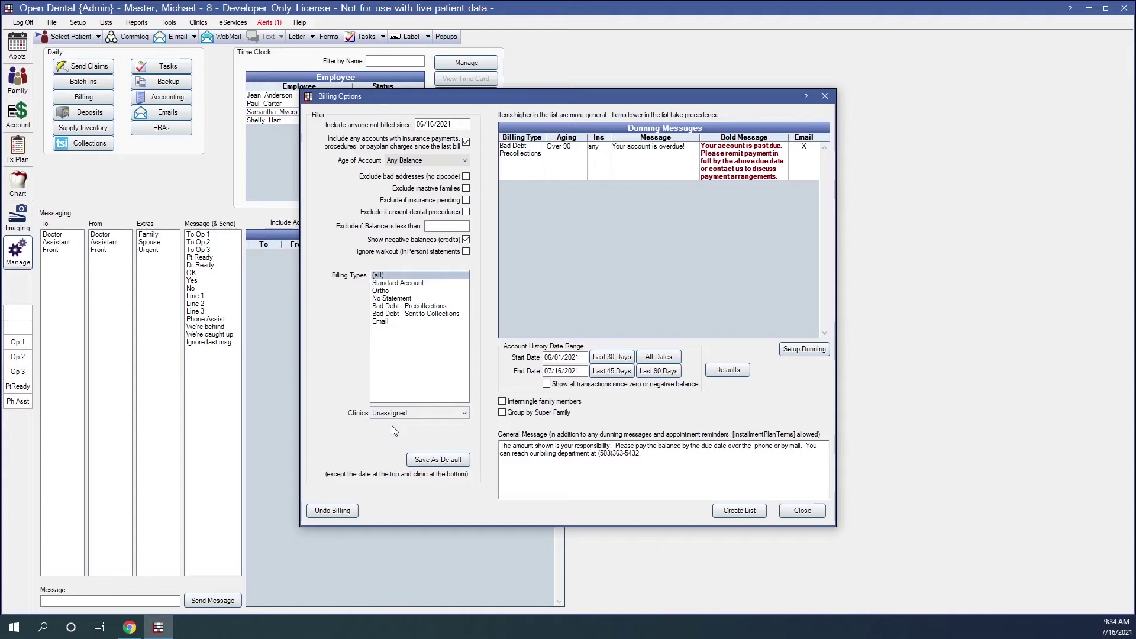
pyautogui.click(460, 465)
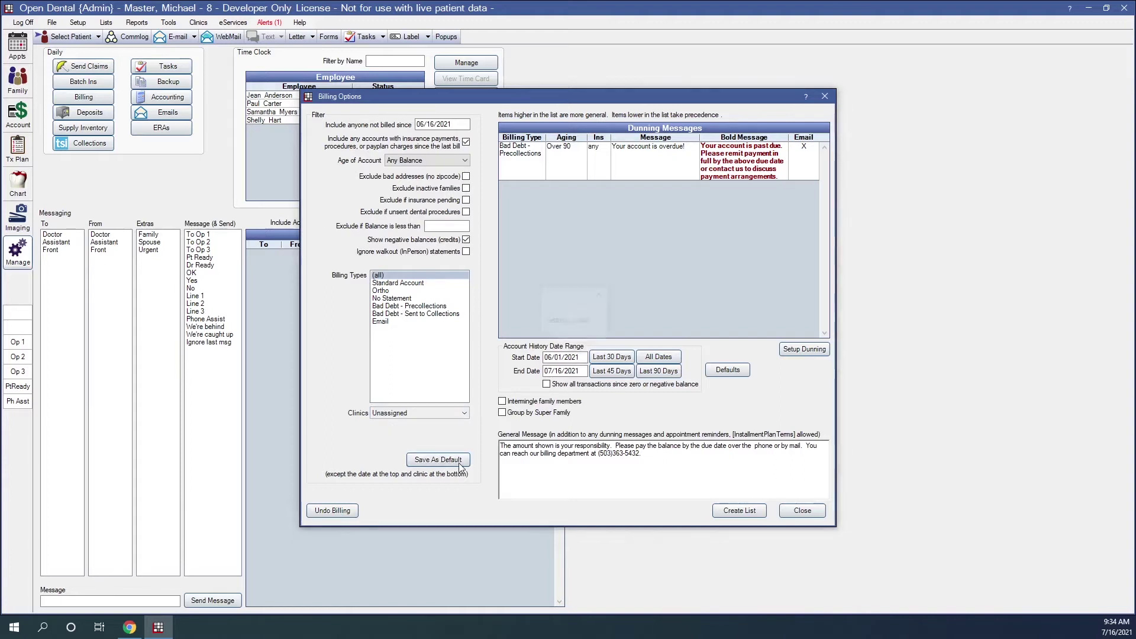
pyautogui.click(579, 350)
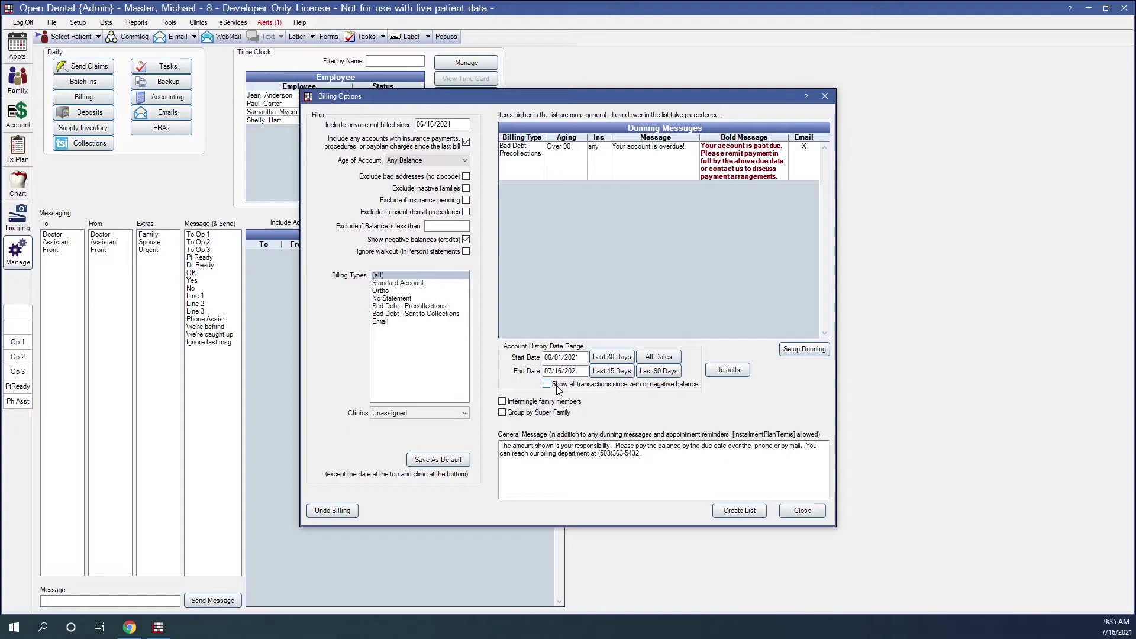
pyautogui.click(732, 370)
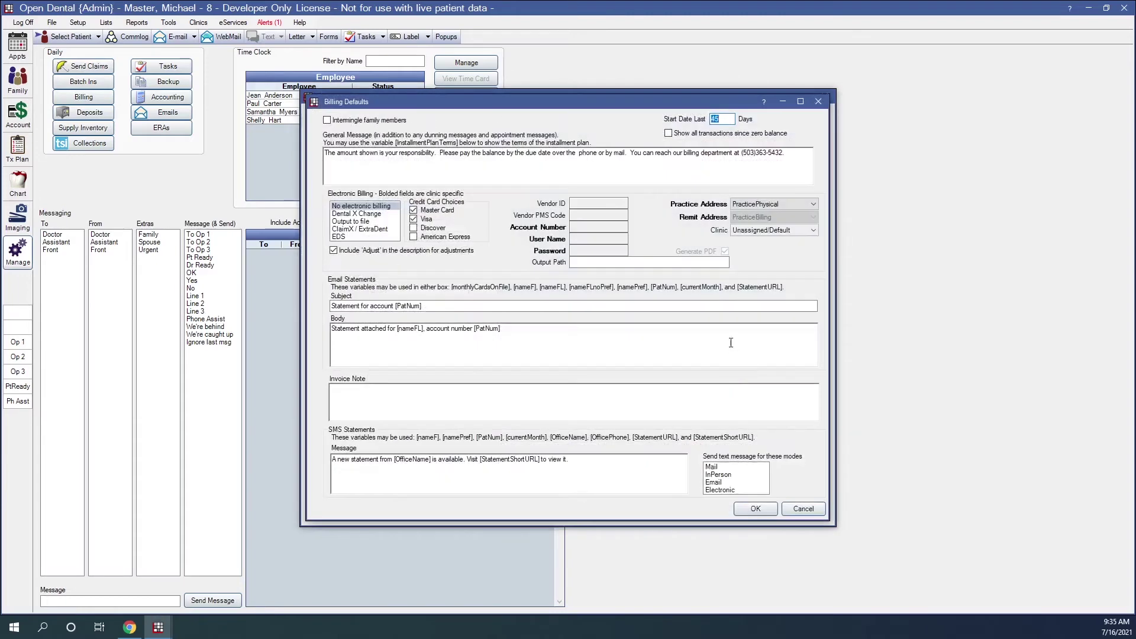
pyautogui.click(812, 511)
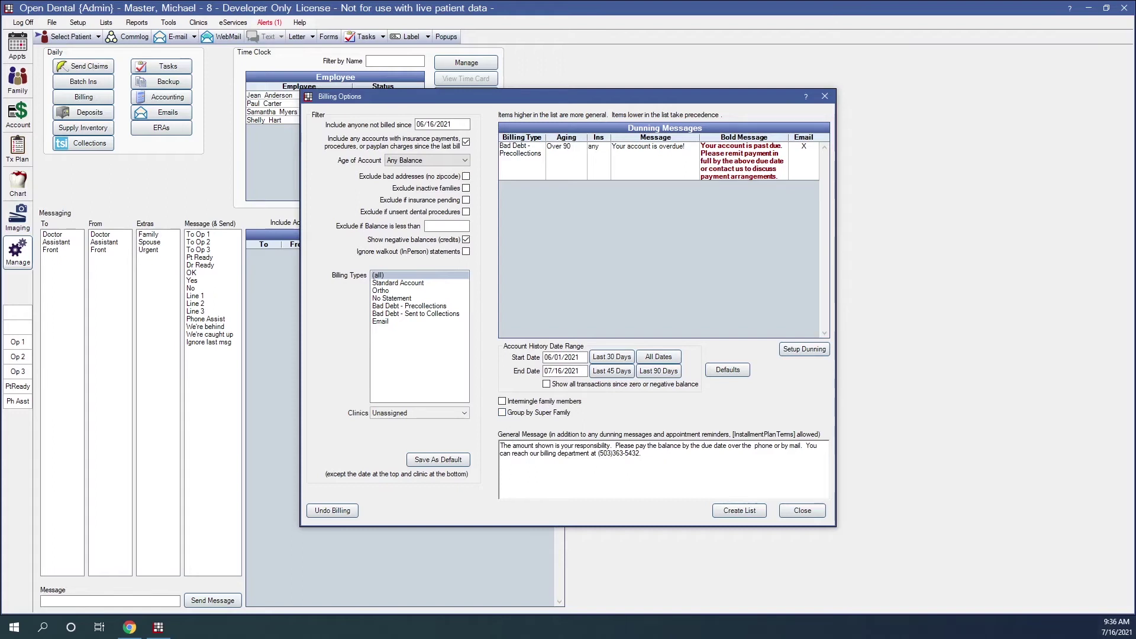
pyautogui.click(729, 509)
pyautogui.click(740, 510)
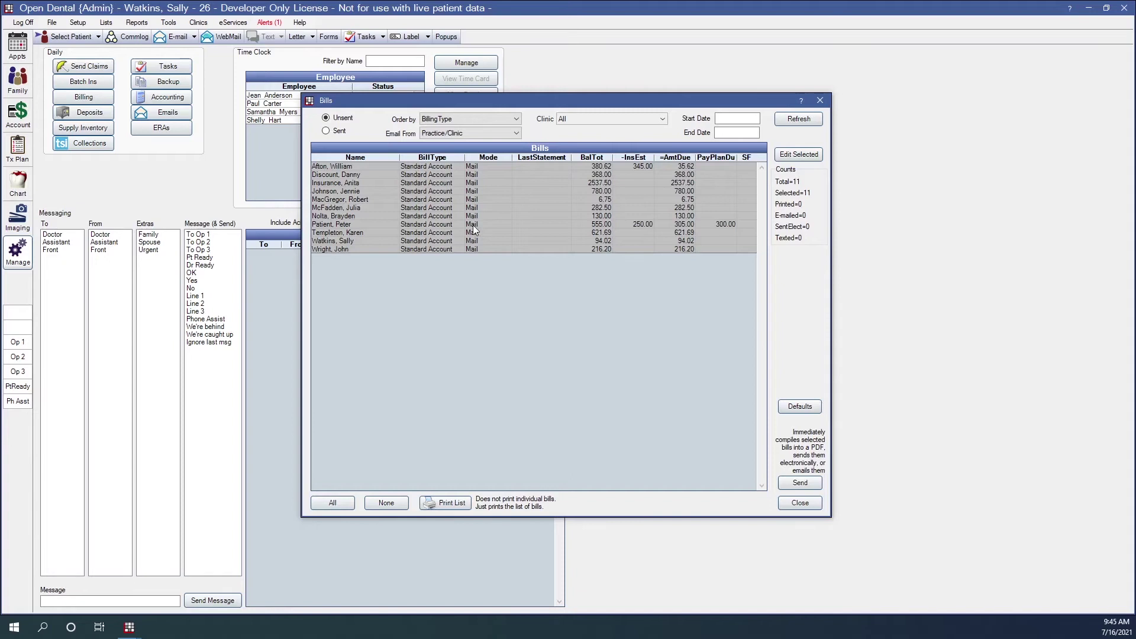
pyautogui.click(437, 121)
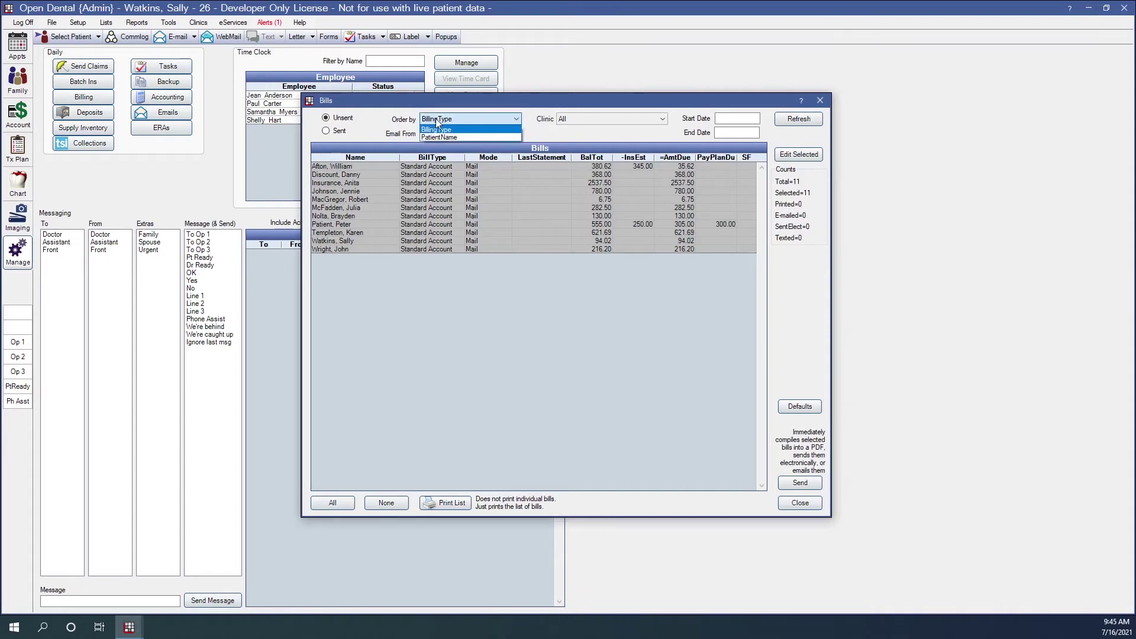
pyautogui.click(436, 129)
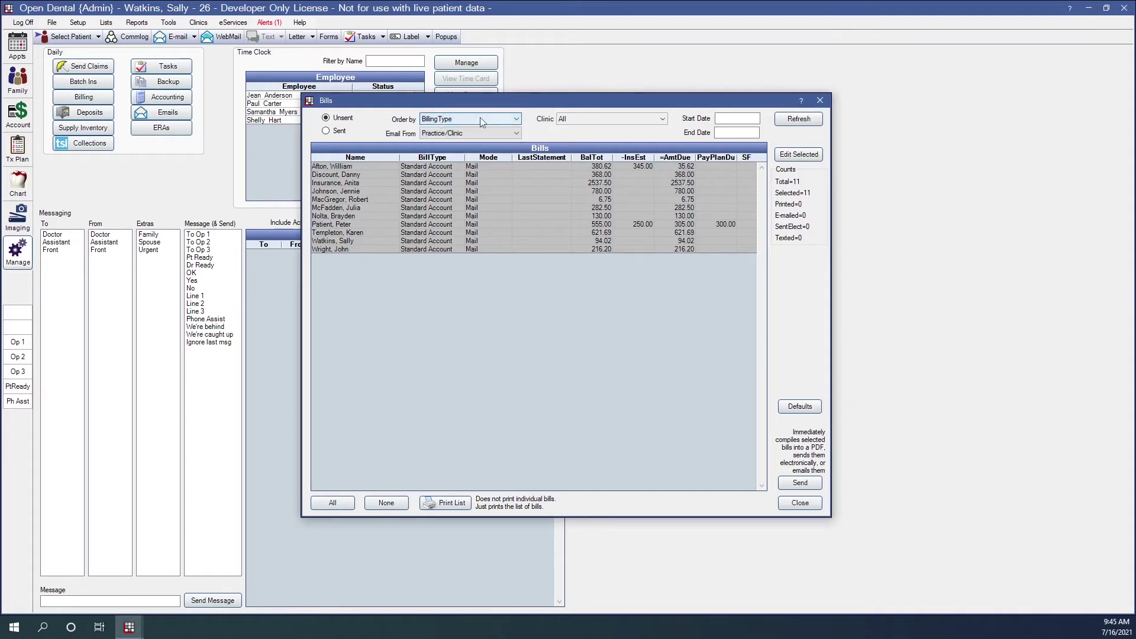
pyautogui.click(571, 128)
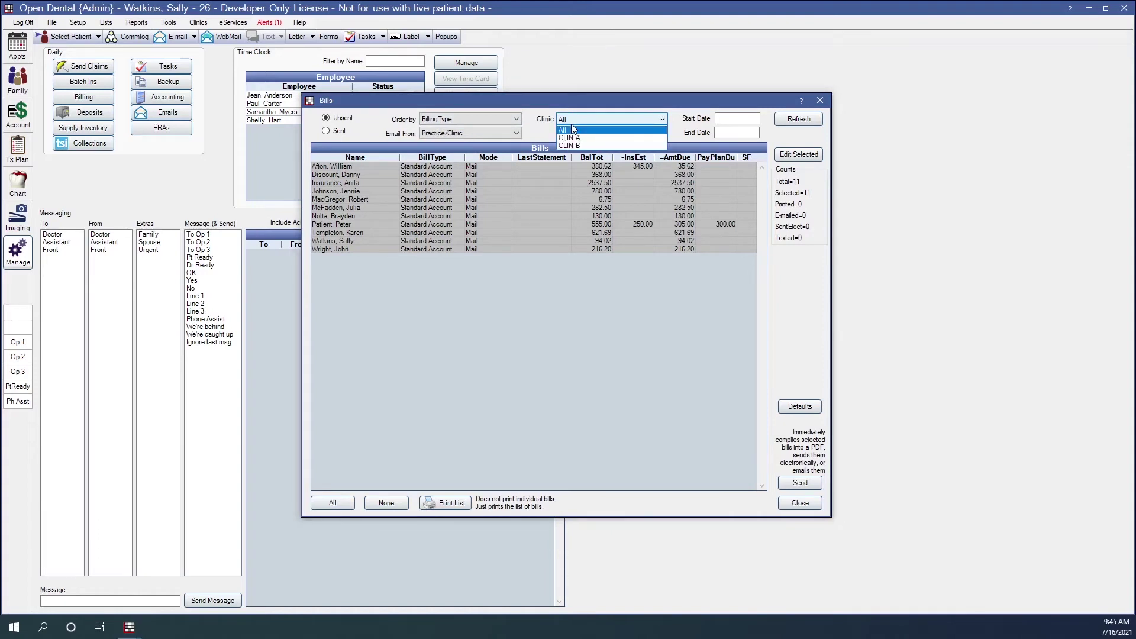
pyautogui.click(608, 119)
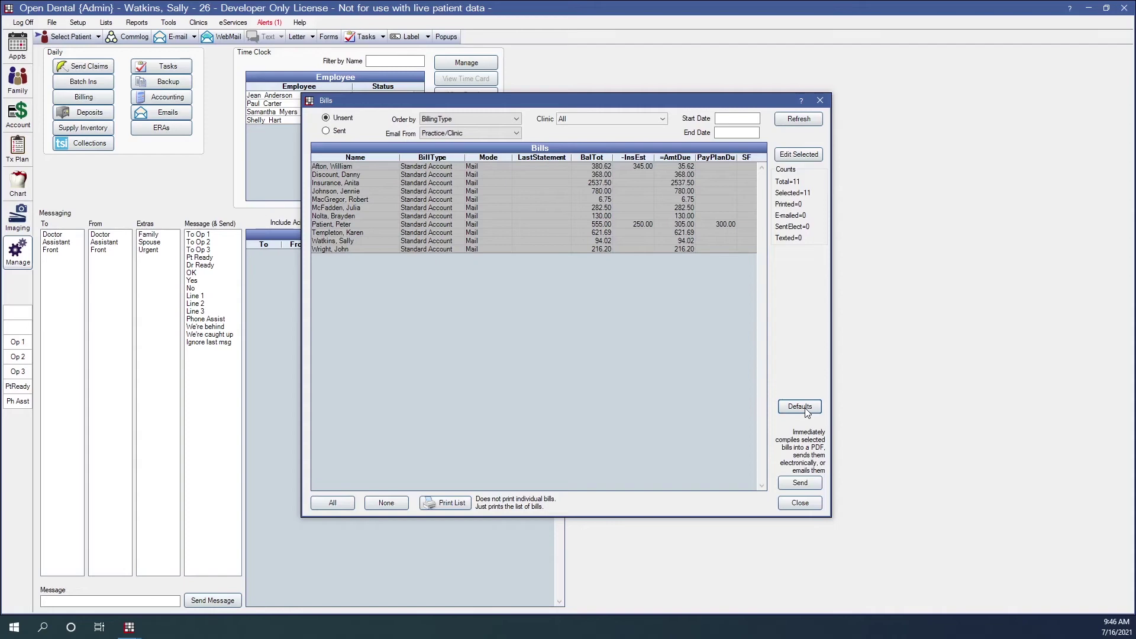
pyautogui.click(800, 406)
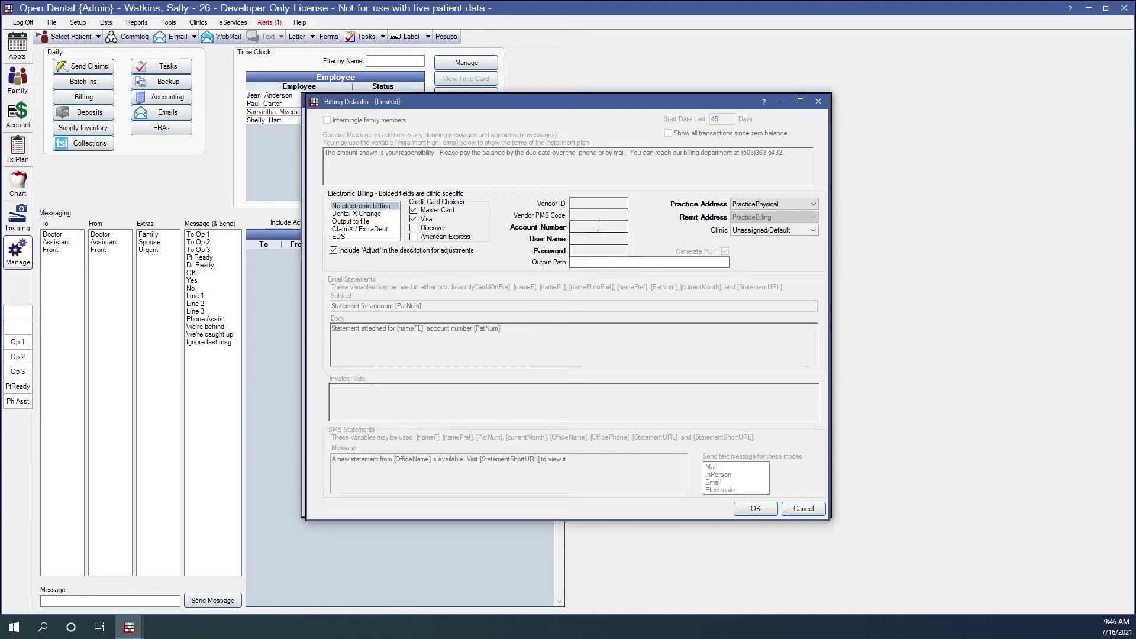
pyautogui.click(793, 508)
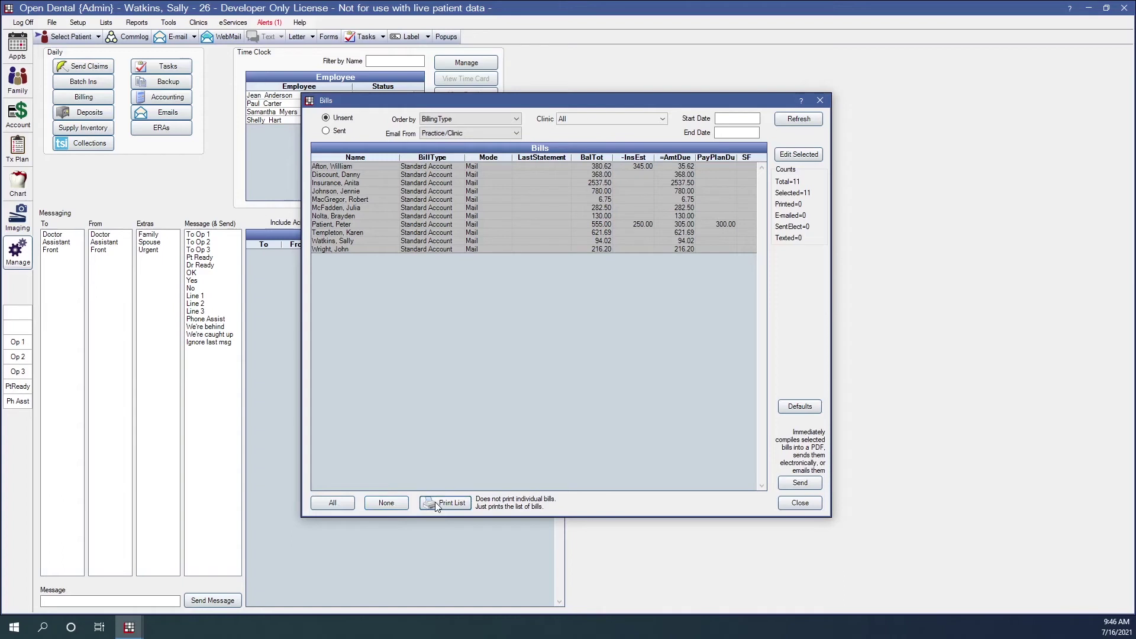
pyautogui.click(534, 225)
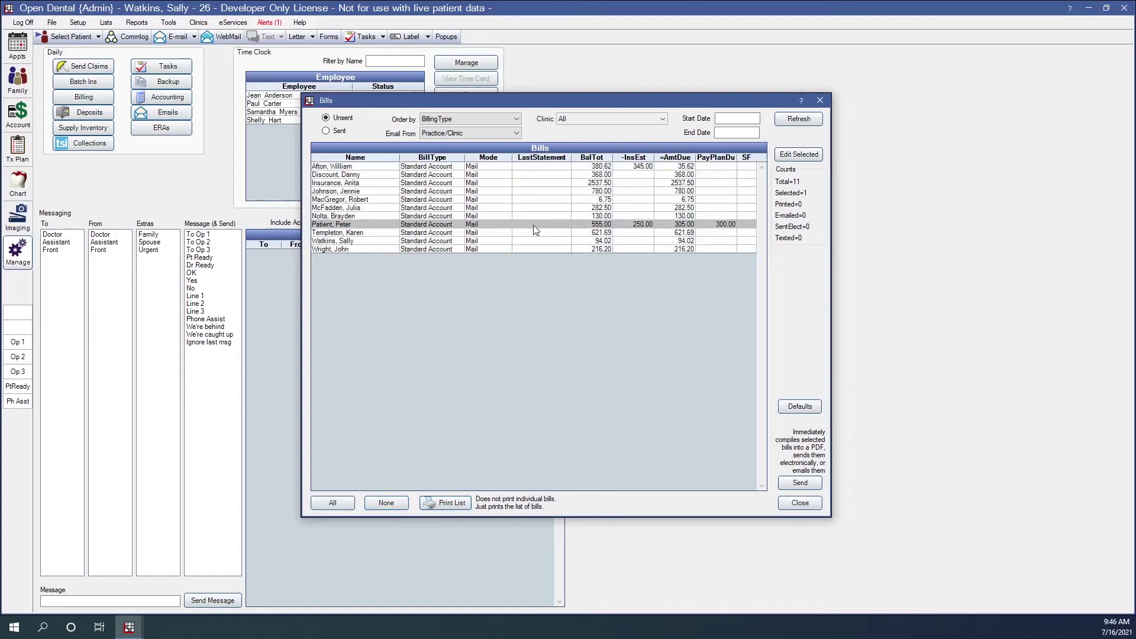
pyautogui.doubleClick(533, 226)
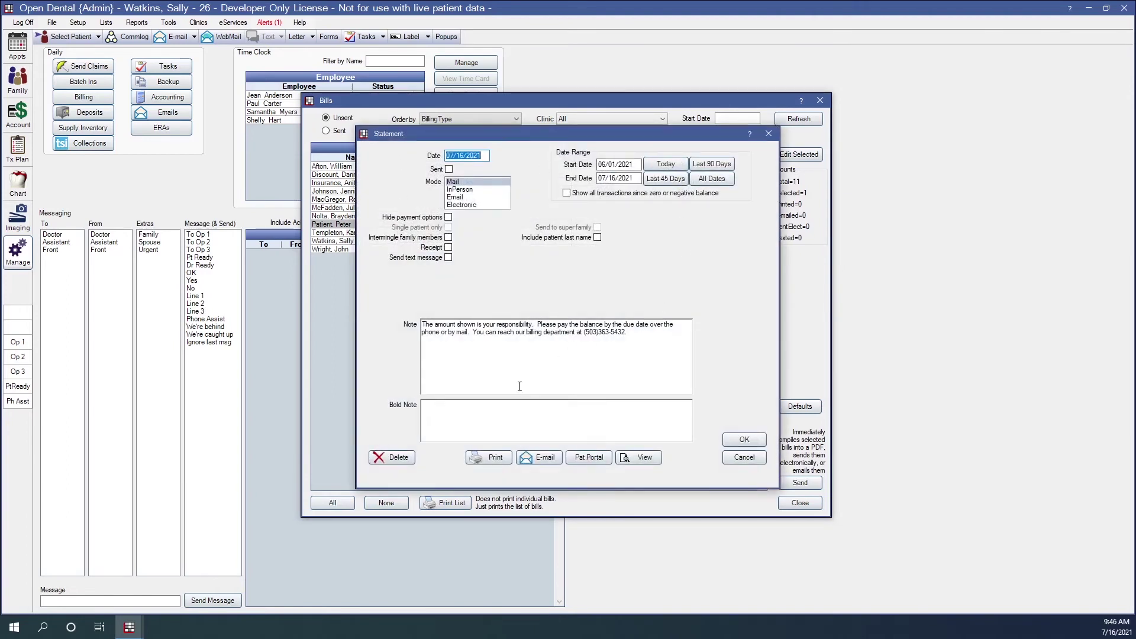
pyautogui.click(744, 457)
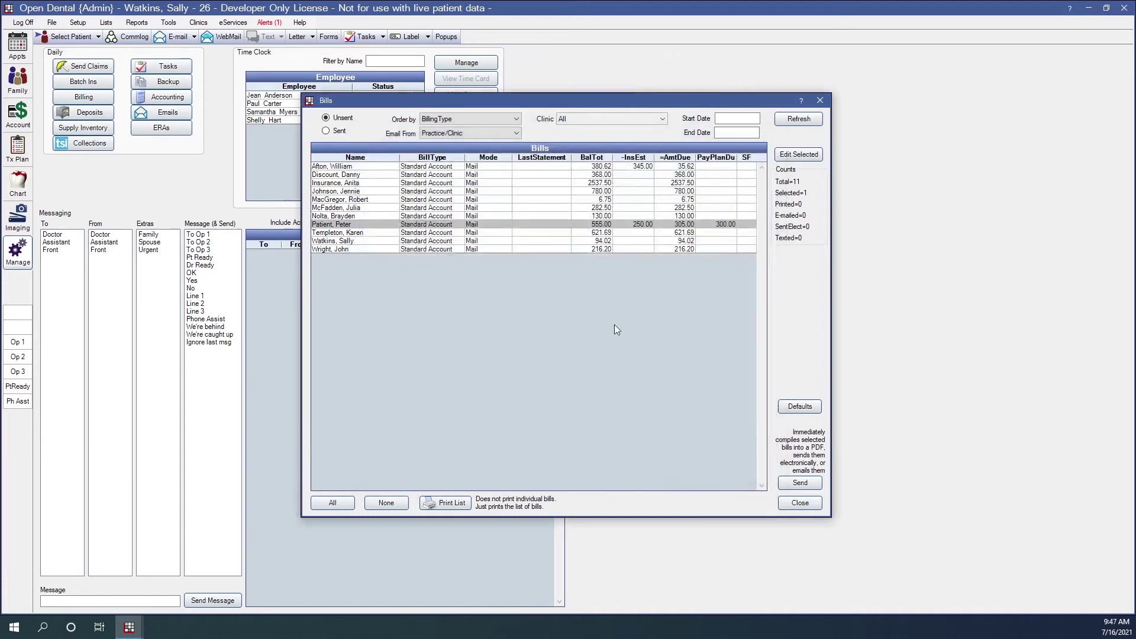
# - Go to the payment-plan patient's account and select the unsent 07/16/2021 mail statement
pyautogui.rightClick(492, 224)
pyautogui.click(504, 232)
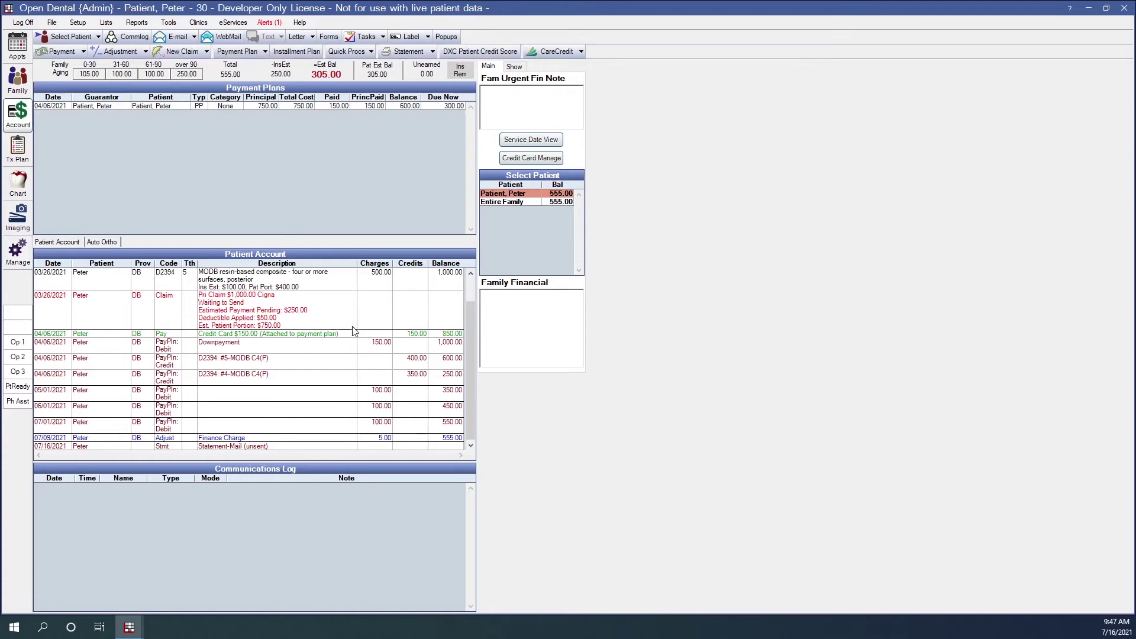
pyautogui.click(231, 448)
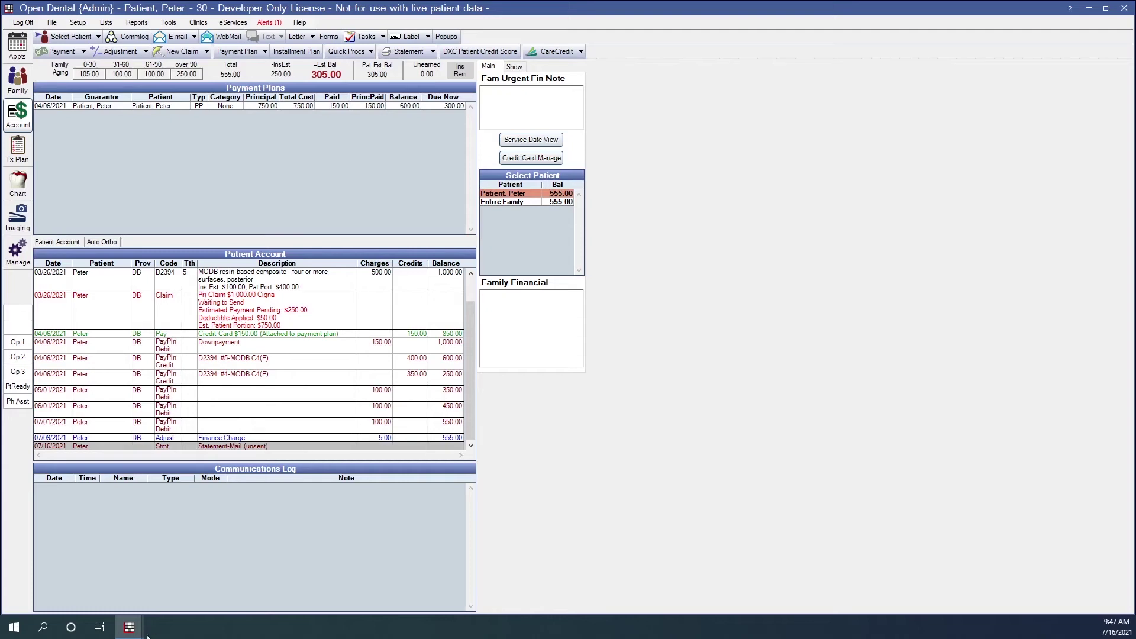
pyautogui.moveTo(131, 625)
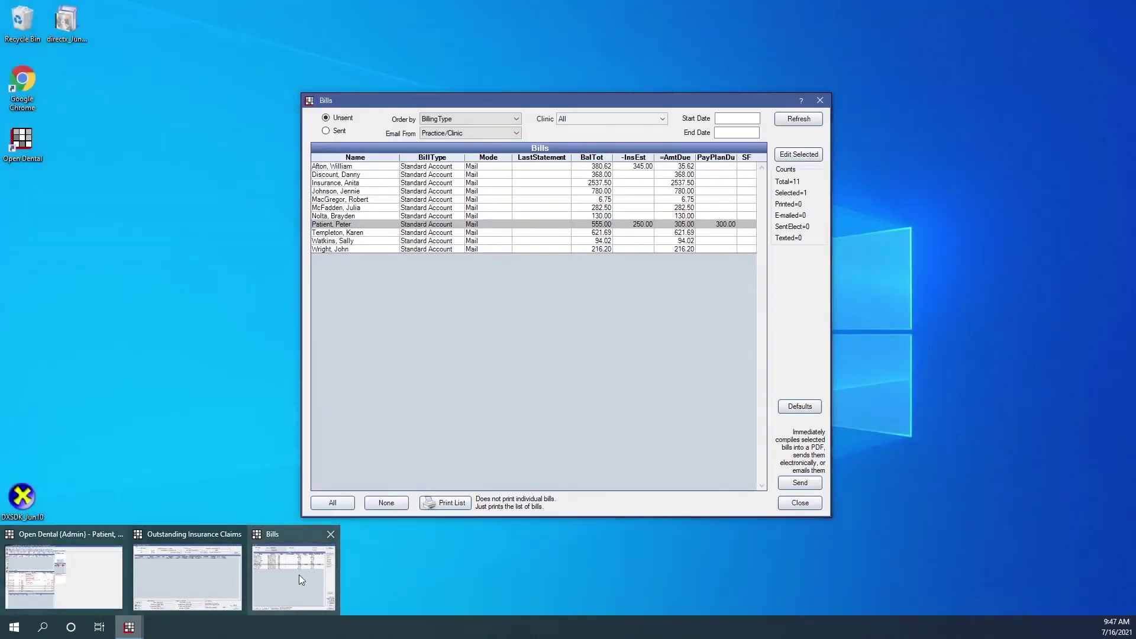
# - Restore the Bills window and drag-select all 11 unsent mail statements
pyautogui.click(300, 575)
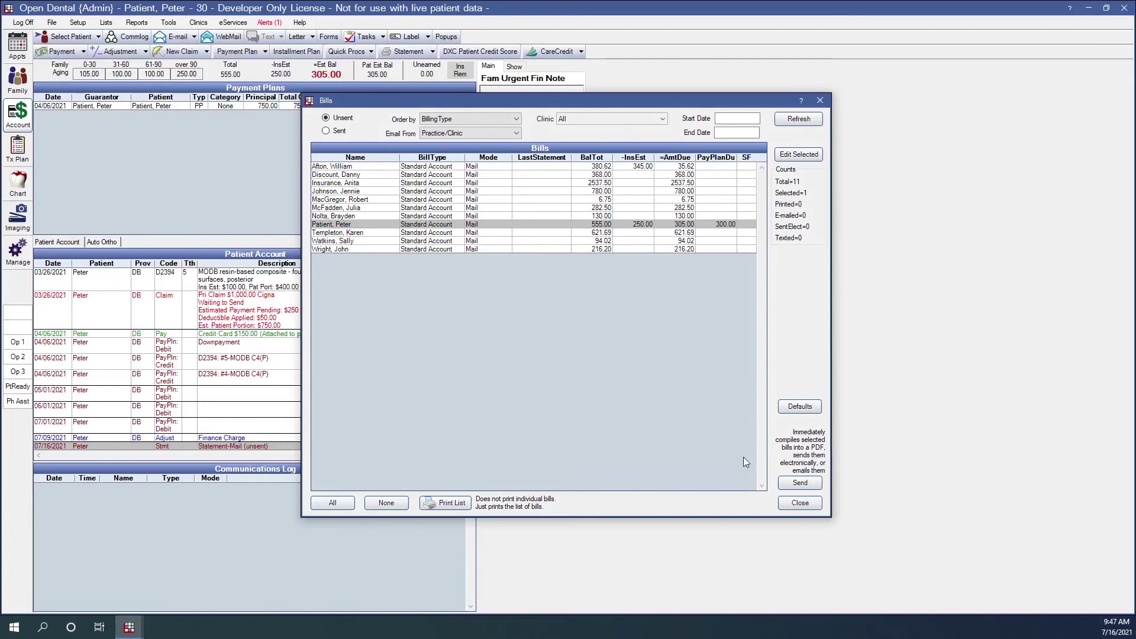
pyautogui.click(804, 481)
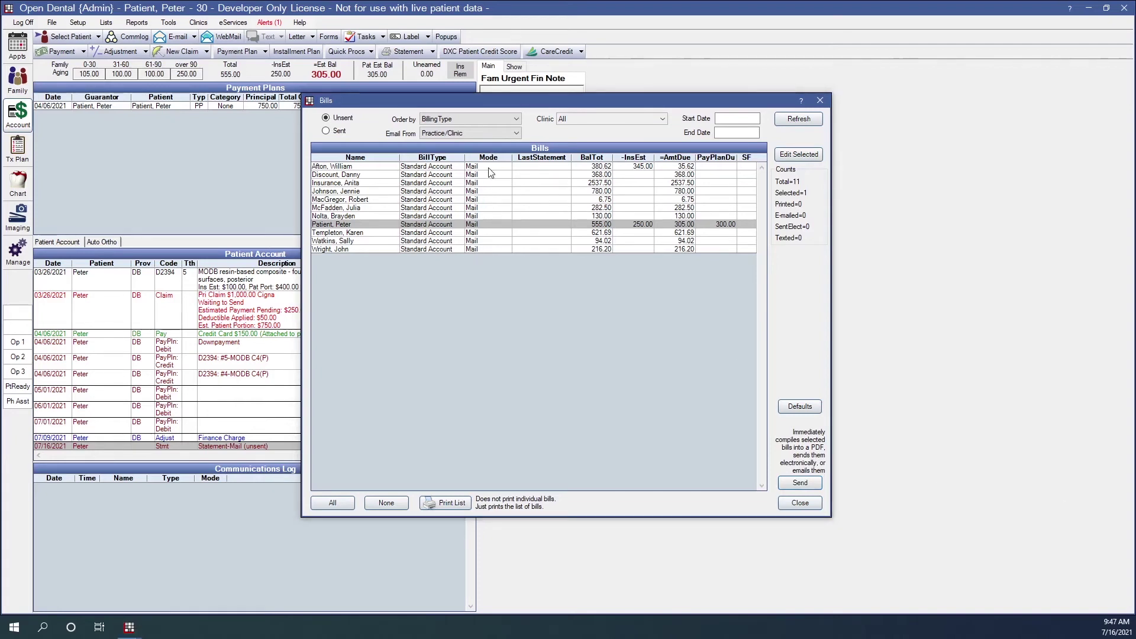
pyautogui.moveTo(489, 170); pyautogui.dragTo(491, 252)
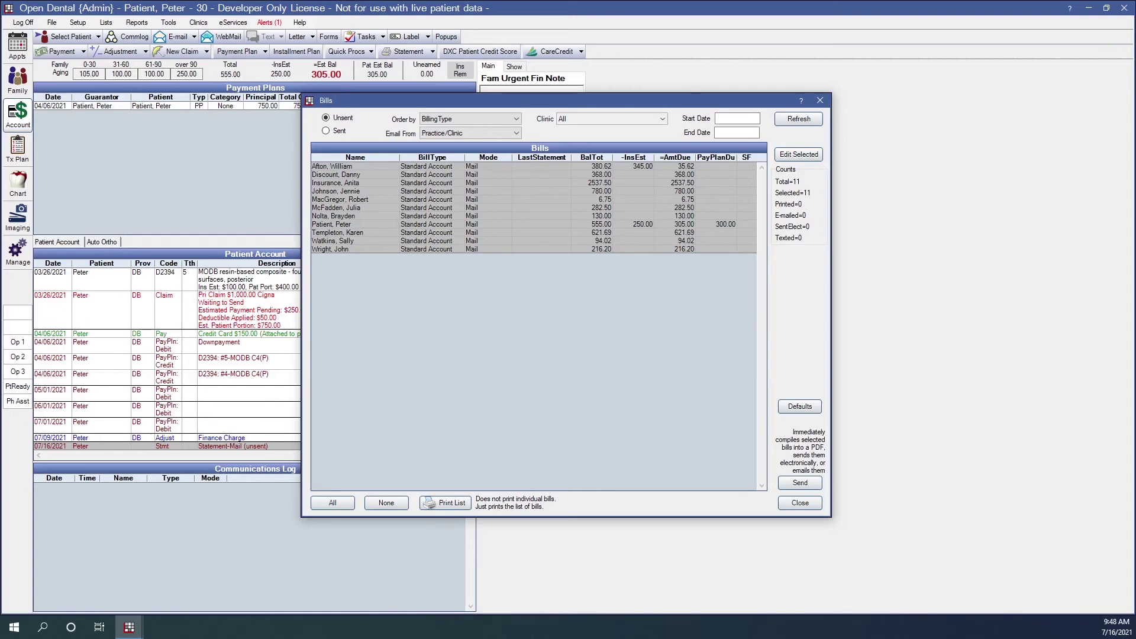
# - Send the 11 selected bills, confirming processing so all 11 print to PDF
pyautogui.click(800, 483)
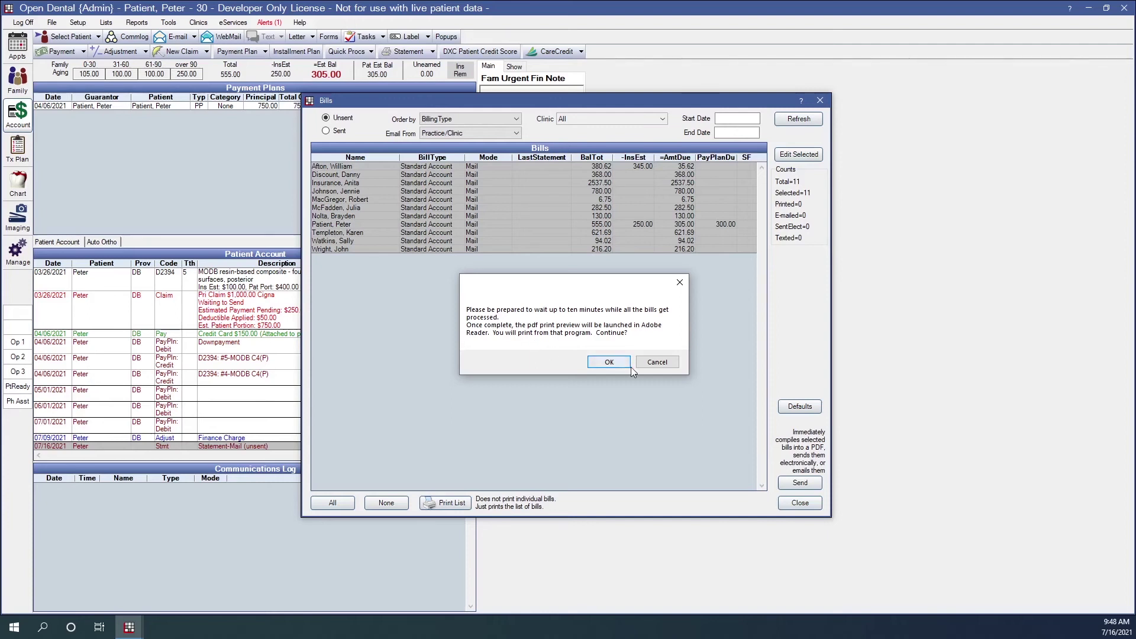
pyautogui.click(612, 365)
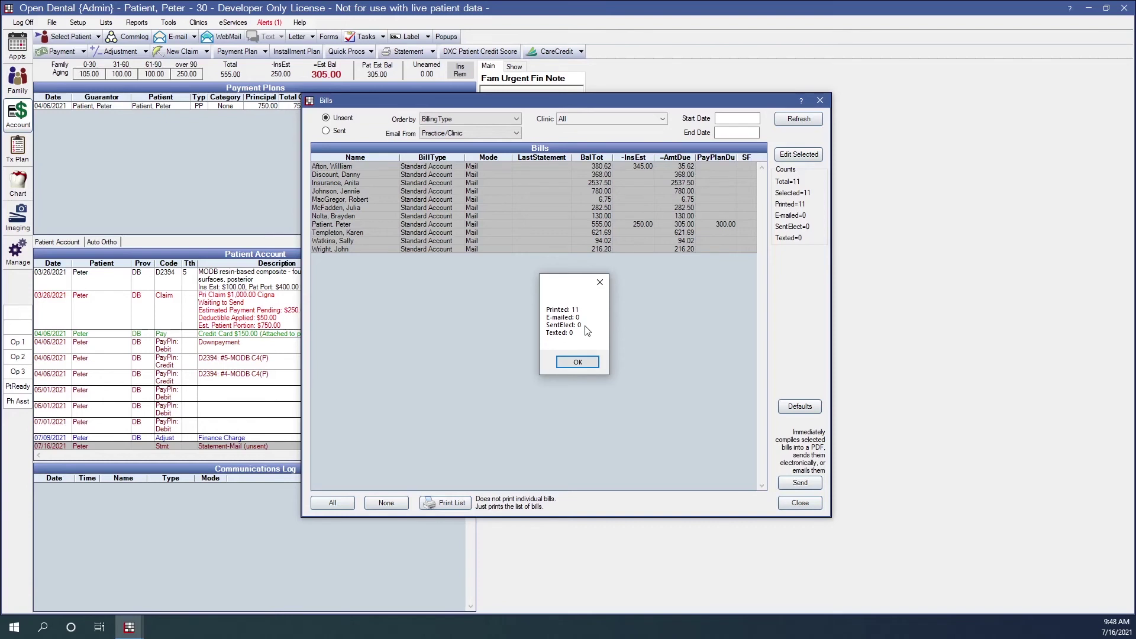
pyautogui.click(578, 363)
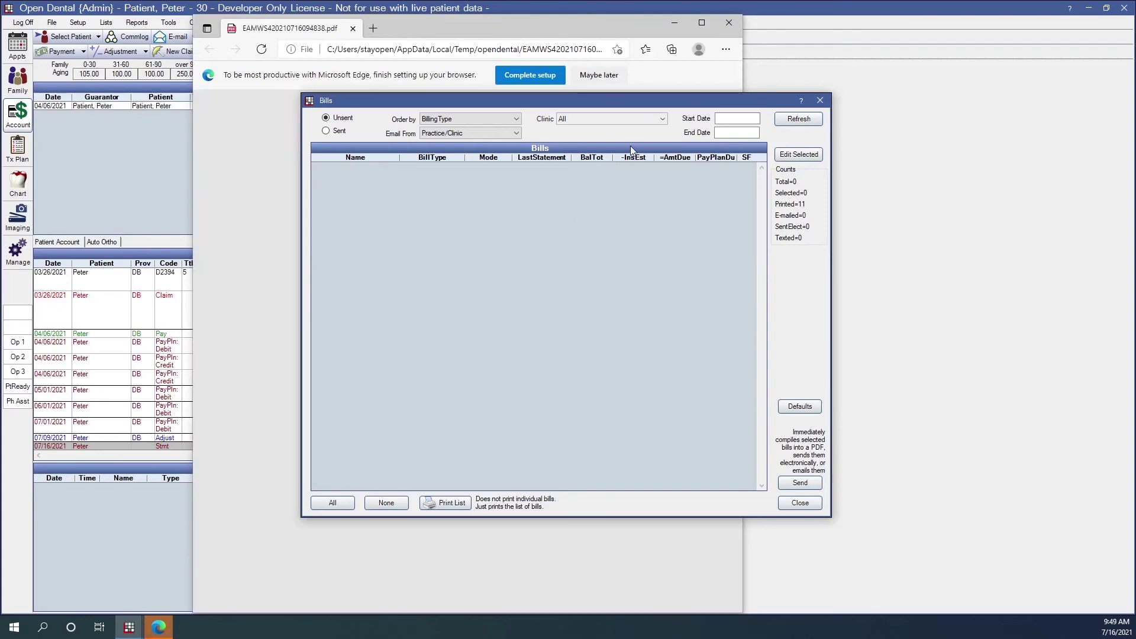
pyautogui.click(729, 23)
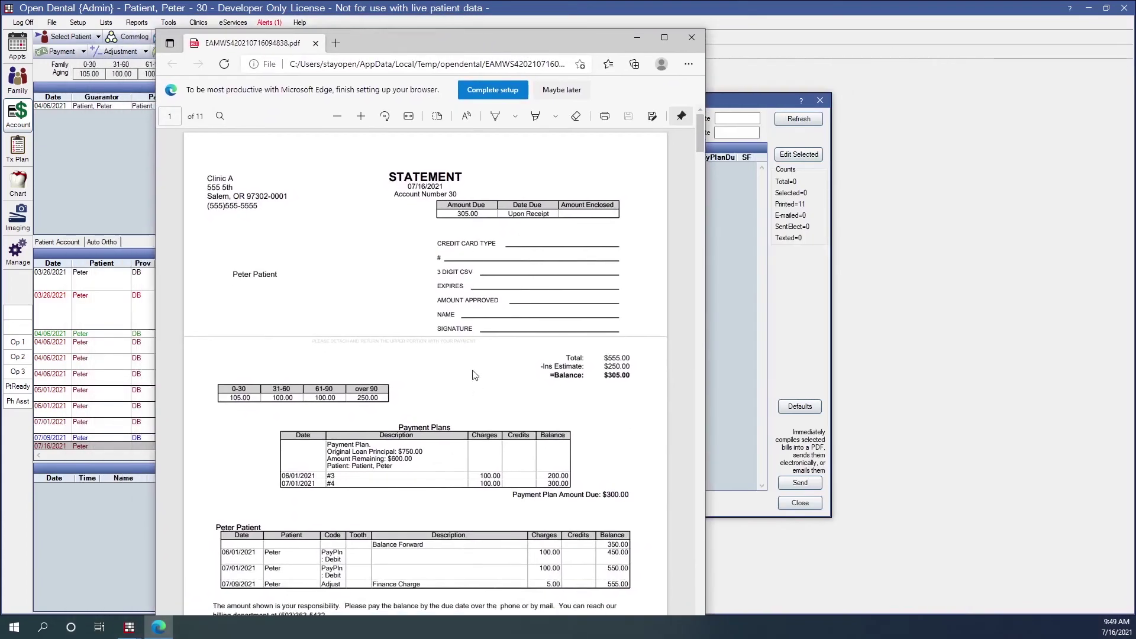
pyautogui.scroll(-15, 486, 313)
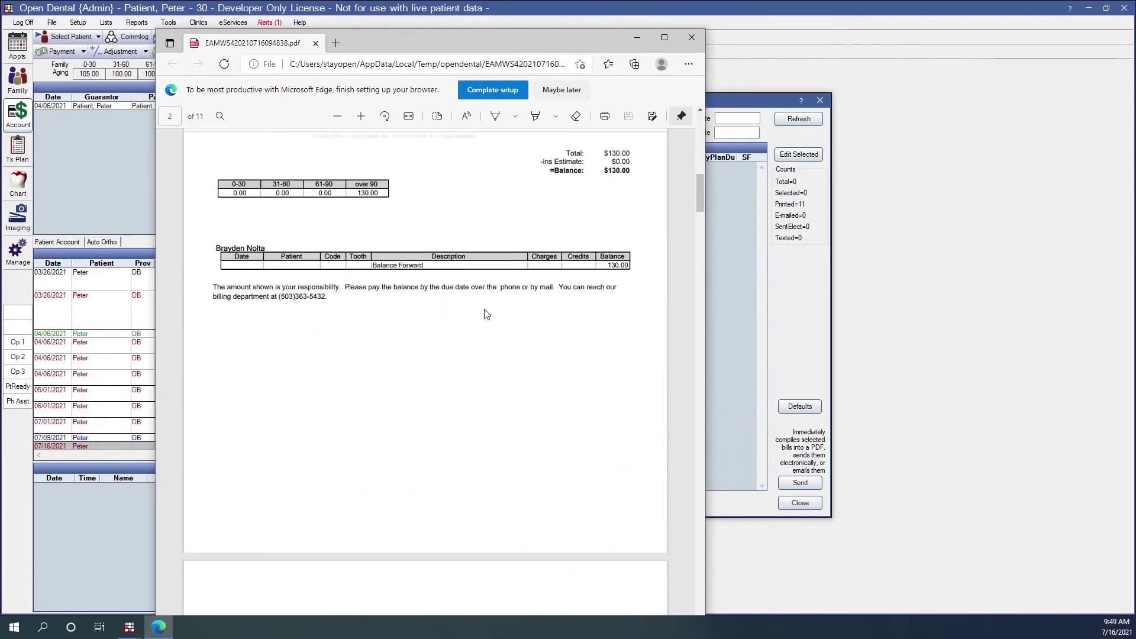
pyautogui.scroll(-12, 486, 314)
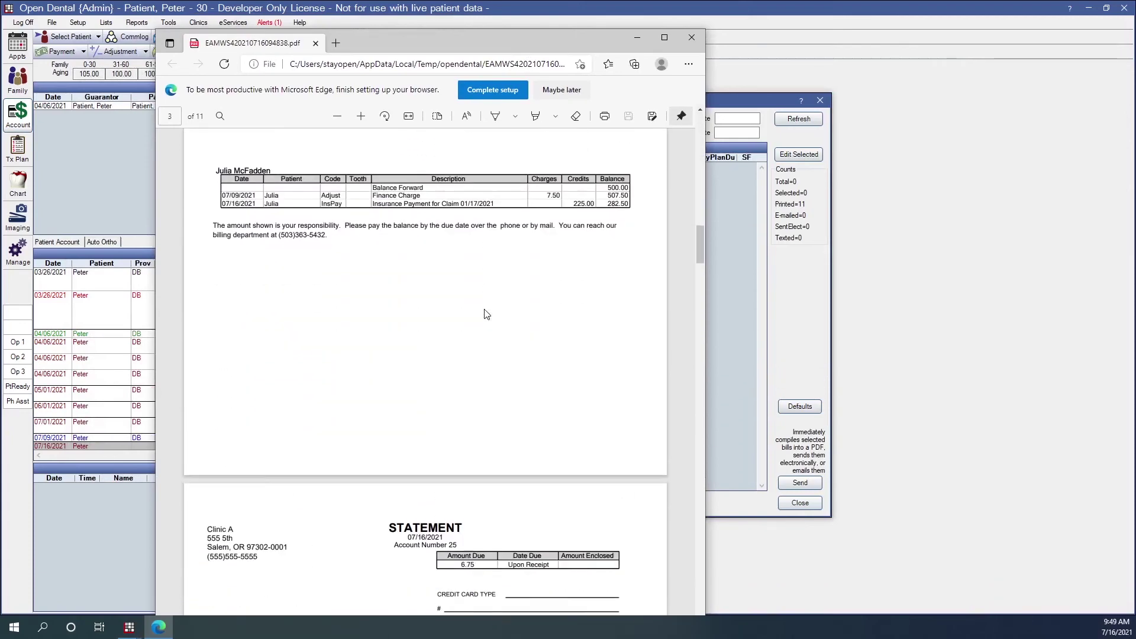
pyautogui.scroll(-12, 487, 314)
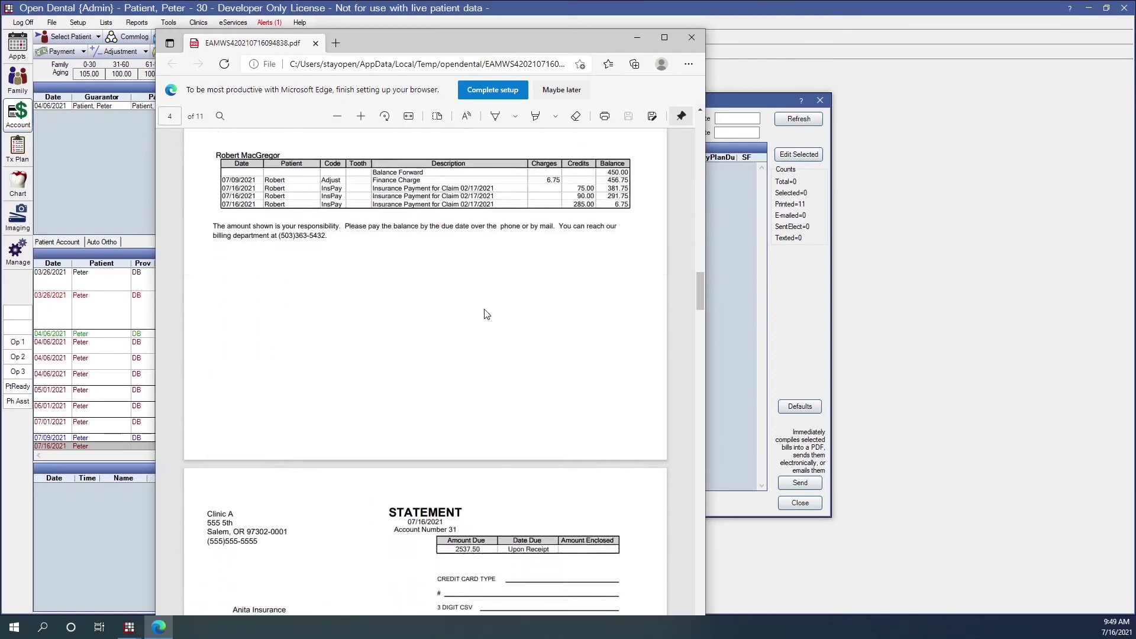
pyautogui.scroll(-3, 487, 314)
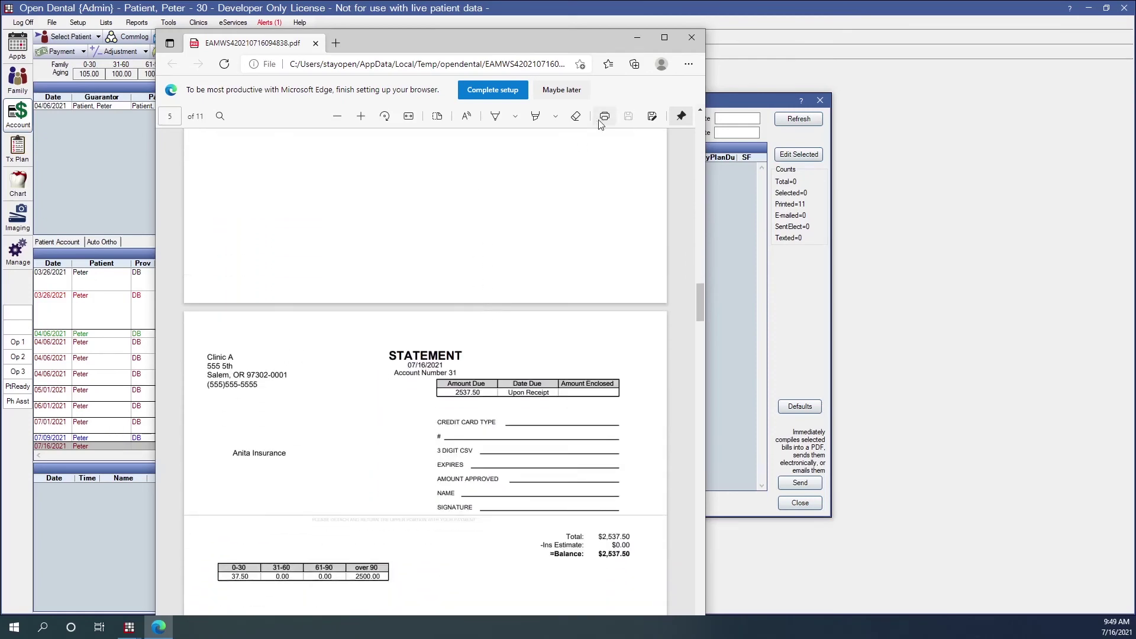
# - Close the statements PDF in Edge and the Bills window, returning to the Manage module
pyautogui.moveTo(602, 39); pyautogui.dragTo(840, 106)
pyautogui.click(929, 103)
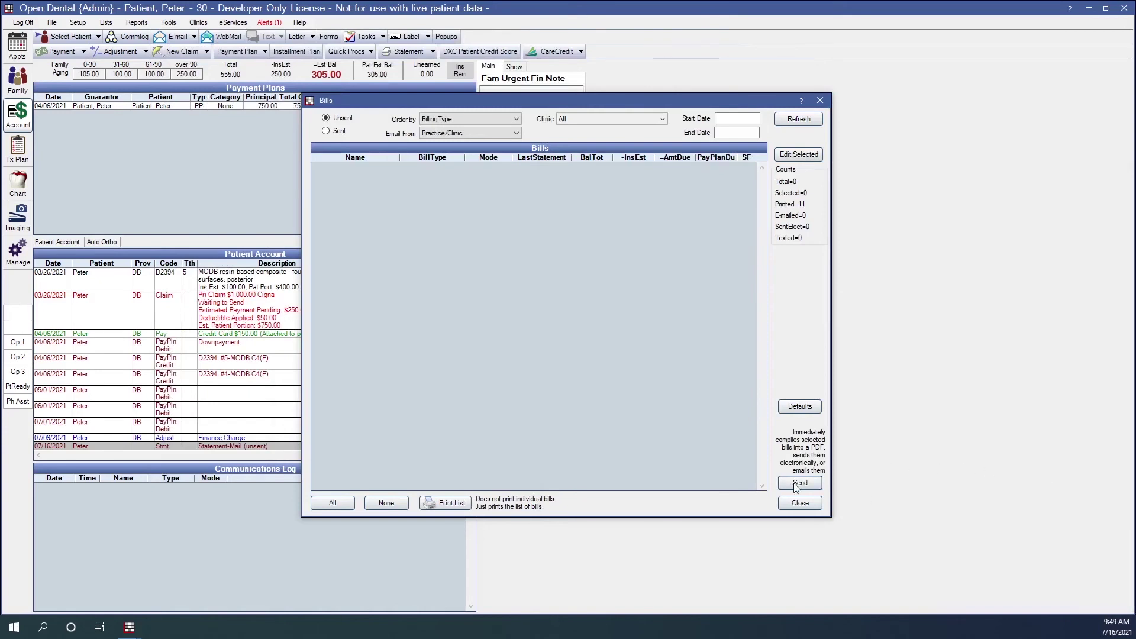
pyautogui.click(797, 504)
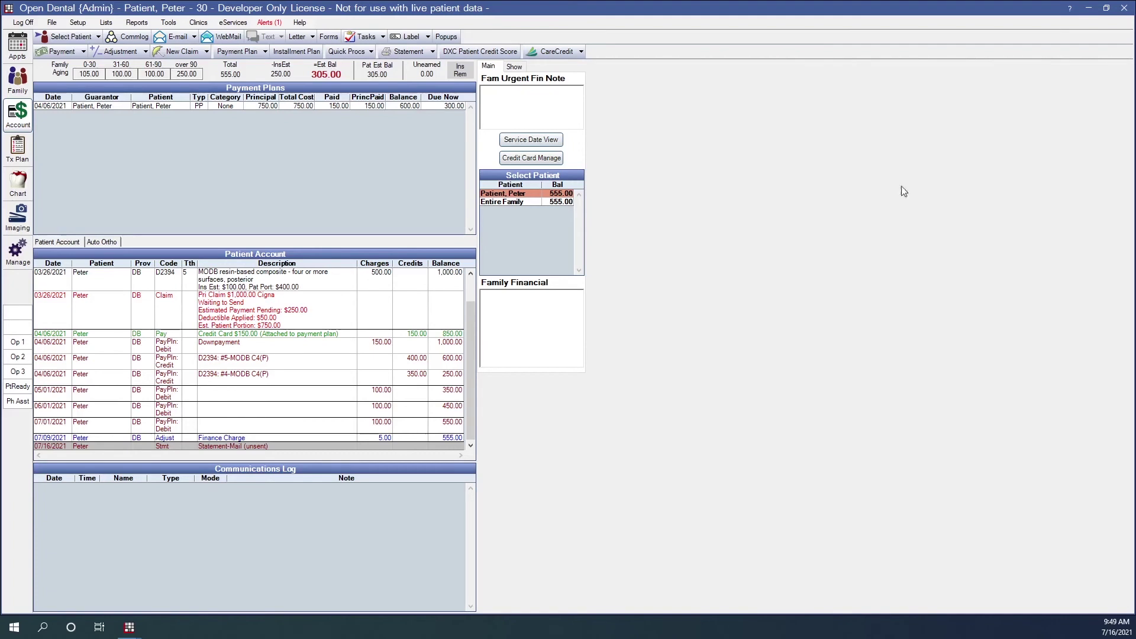
pyautogui.click(18, 251)
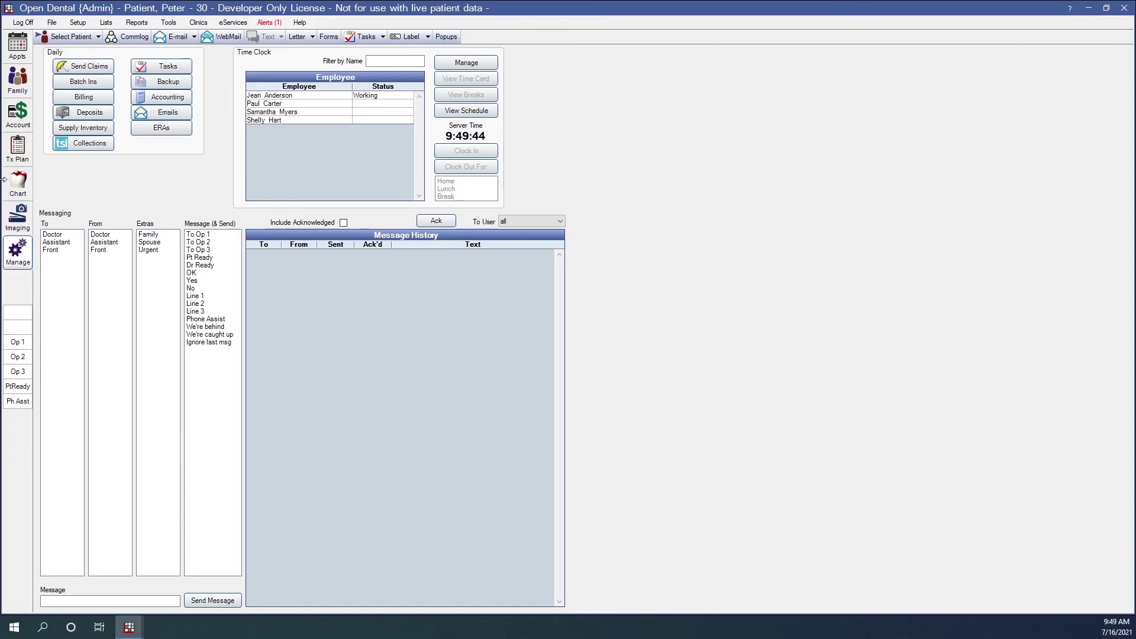
# - Open Billing Options from Manage and choose Undo Billing
pyautogui.click(83, 97)
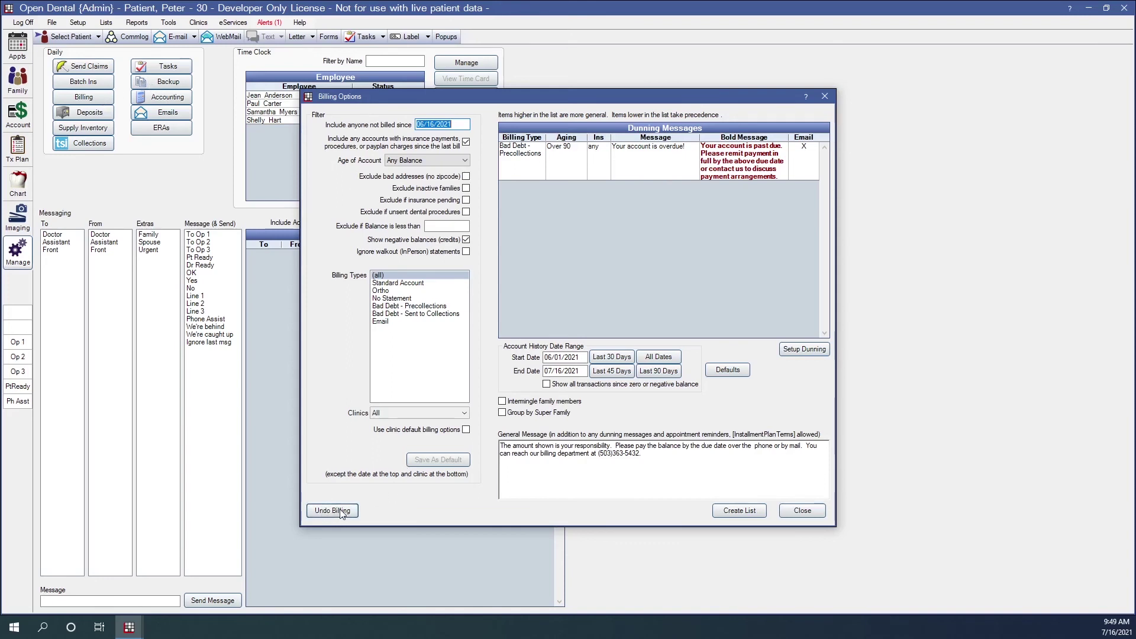
pyautogui.click(332, 511)
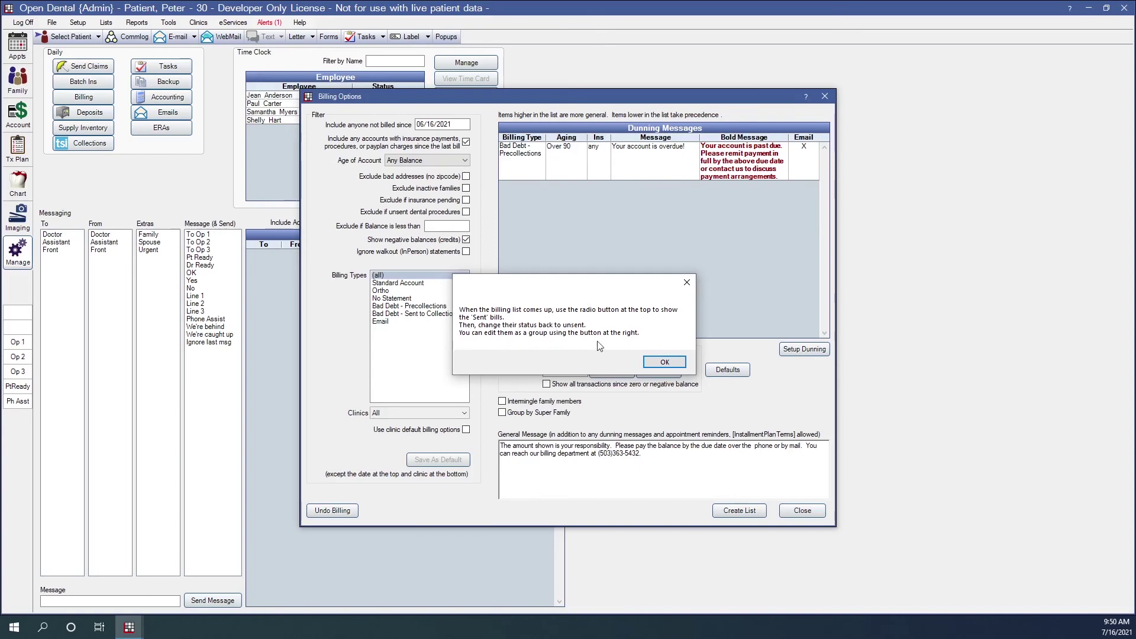
# - List the 11 Sent bills from 07/16/2021 and select rows six through the last
pyautogui.click(658, 367)
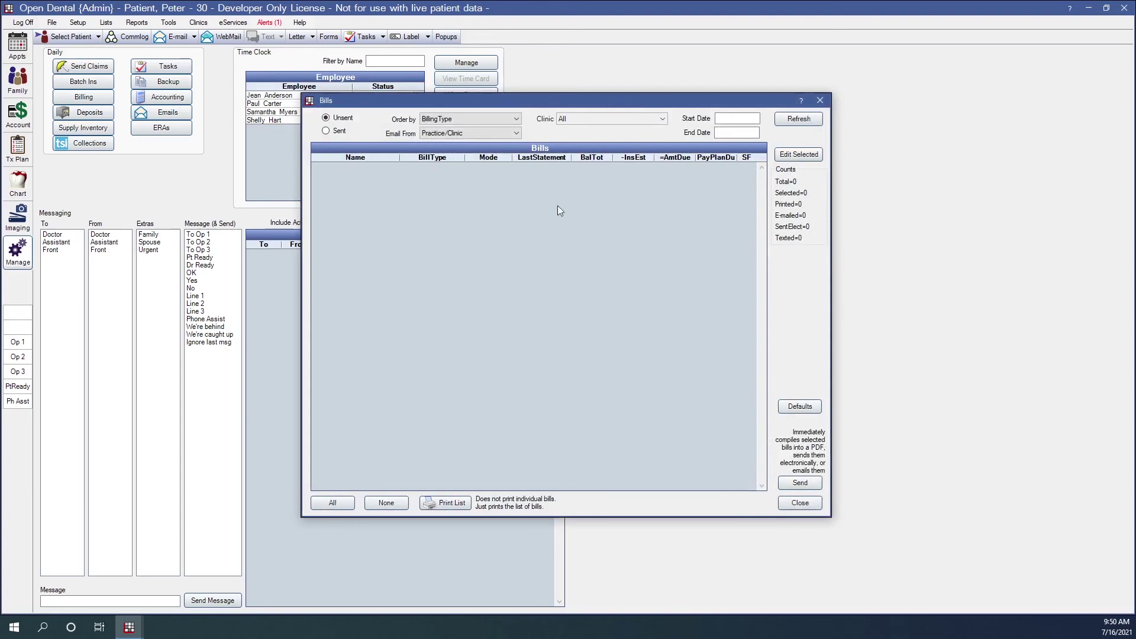
pyautogui.click(326, 132)
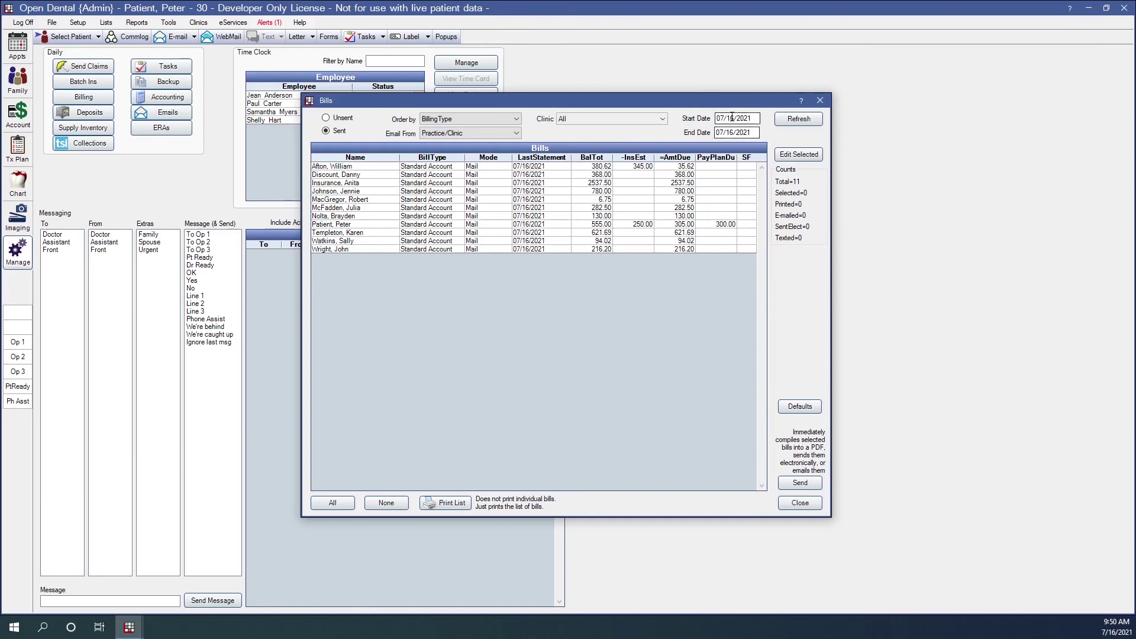
pyautogui.moveTo(717, 117); pyautogui.dragTo(763, 123)
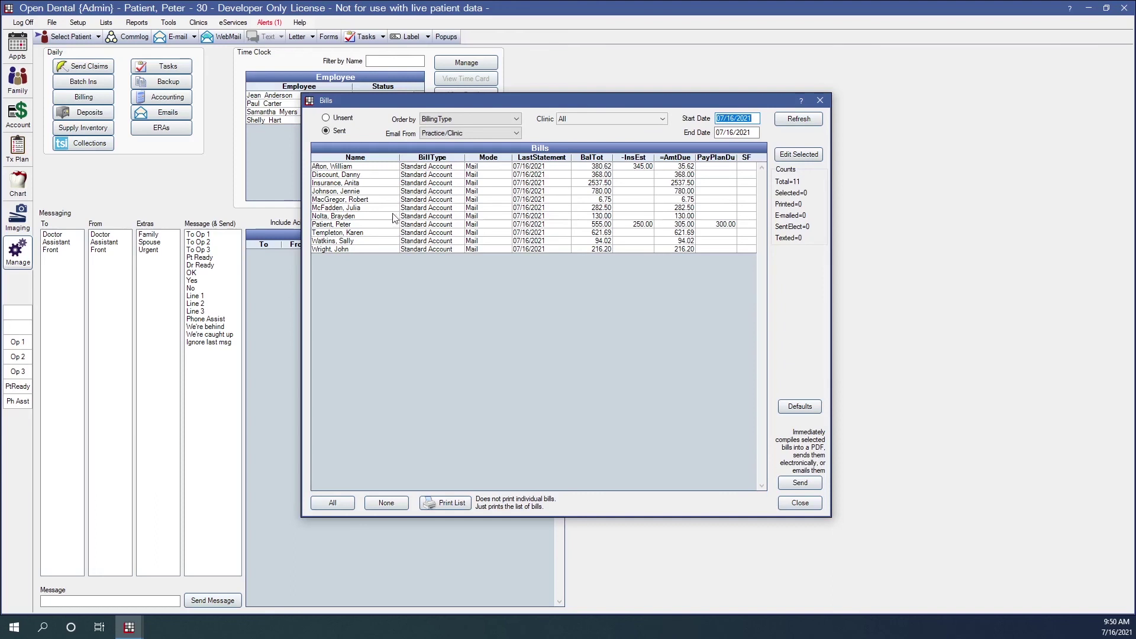
pyautogui.click(384, 208)
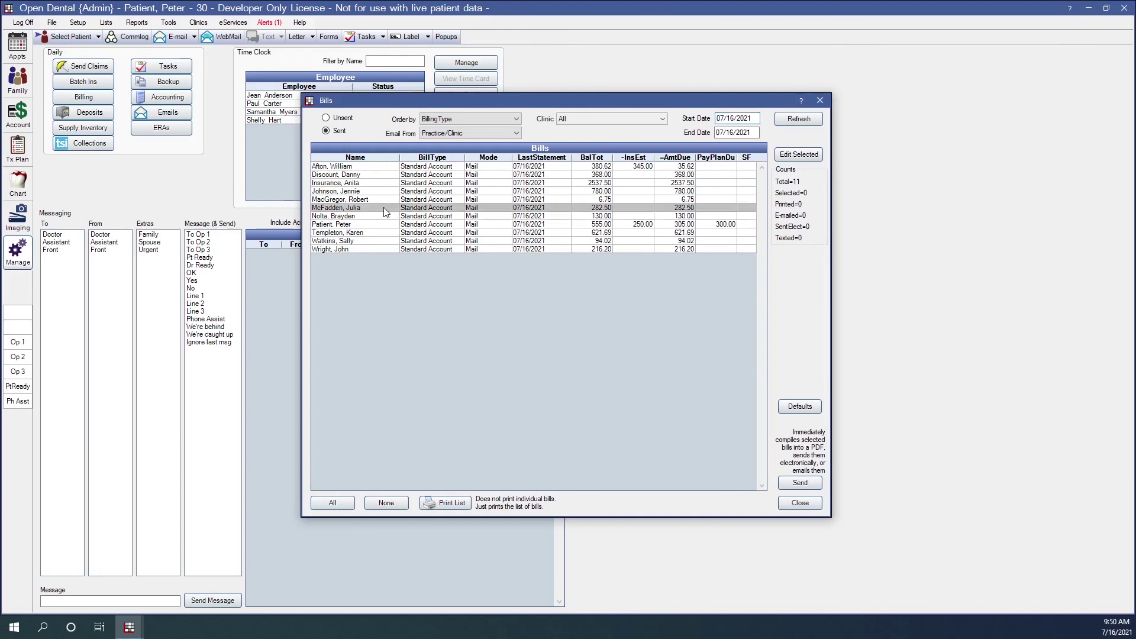
pyautogui.moveTo(386, 211); pyautogui.dragTo(391, 251)
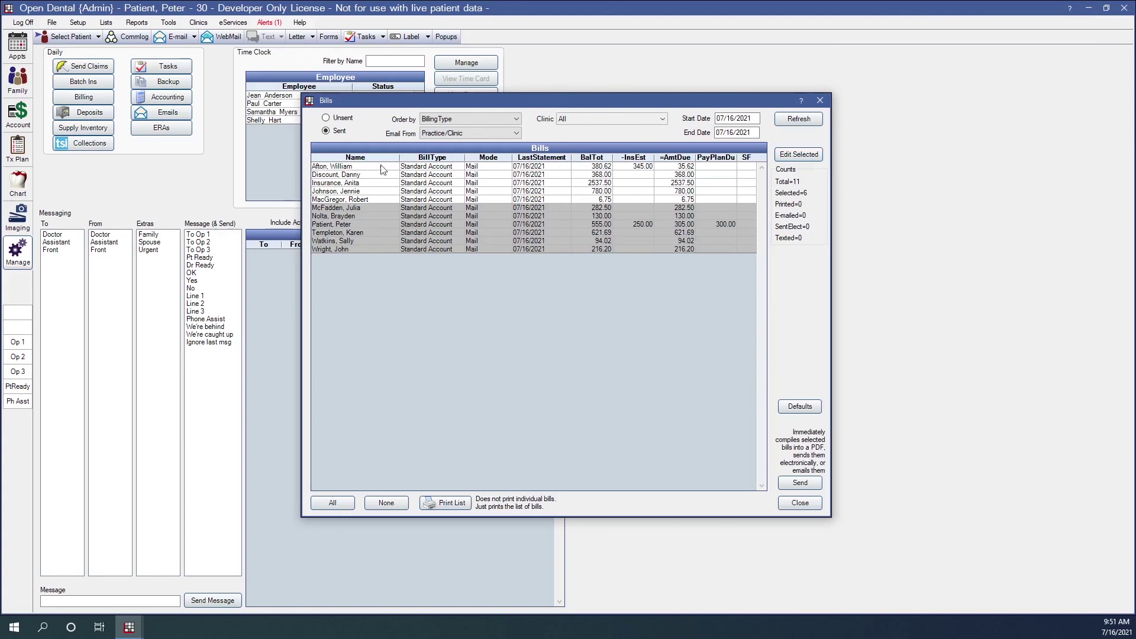
# - Send the six selected bills into a 6-page PDF, then close it in Edge
pyautogui.click(796, 485)
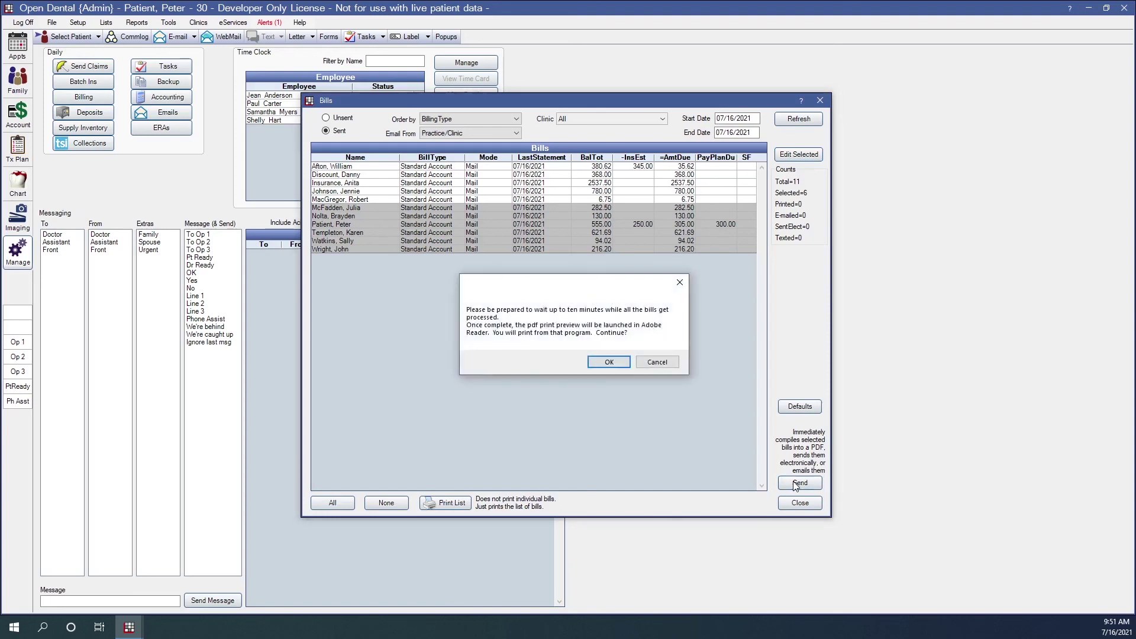
pyautogui.click(610, 362)
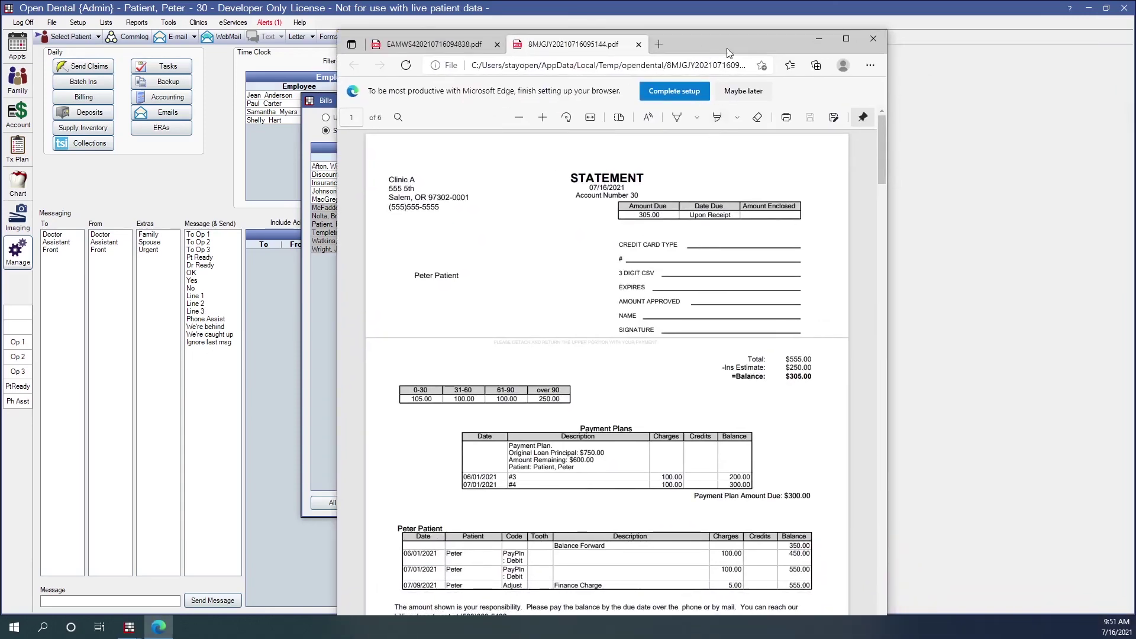
pyautogui.click(873, 38)
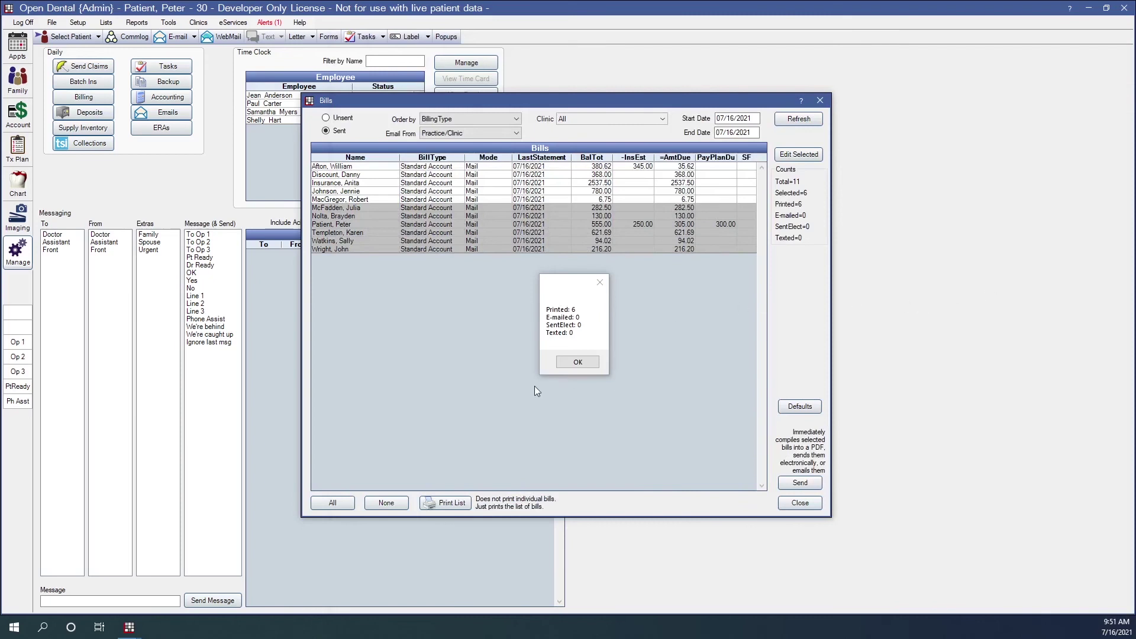
# - Dismiss the printing summary and close the Bills window, agreeing to delete unsent bills (none deleted)
pyautogui.click(577, 363)
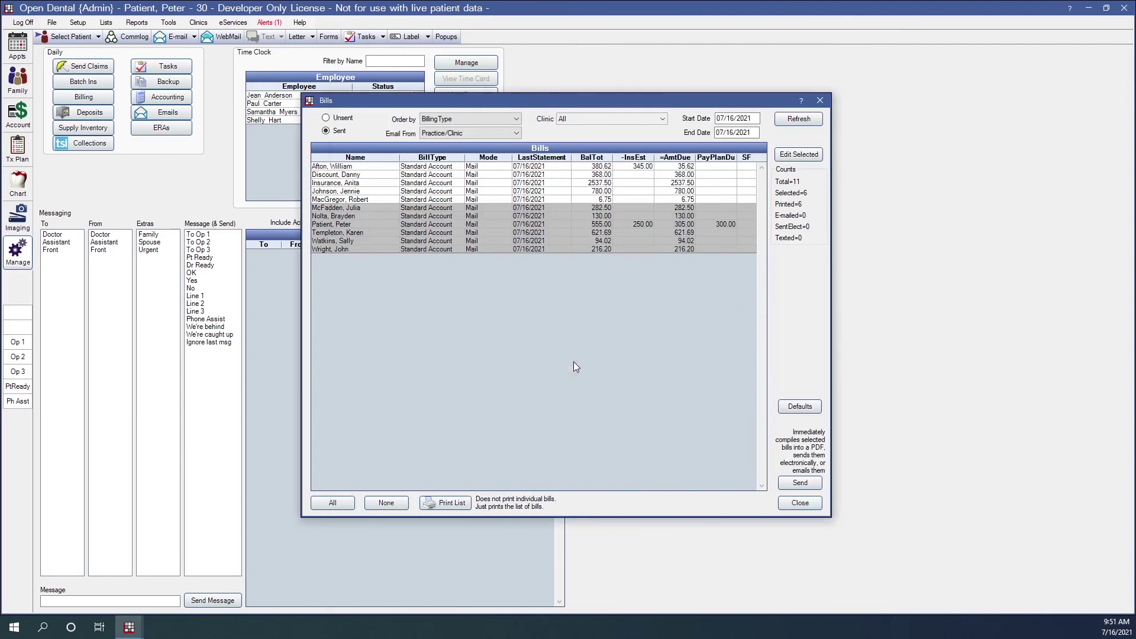
pyautogui.click(806, 510)
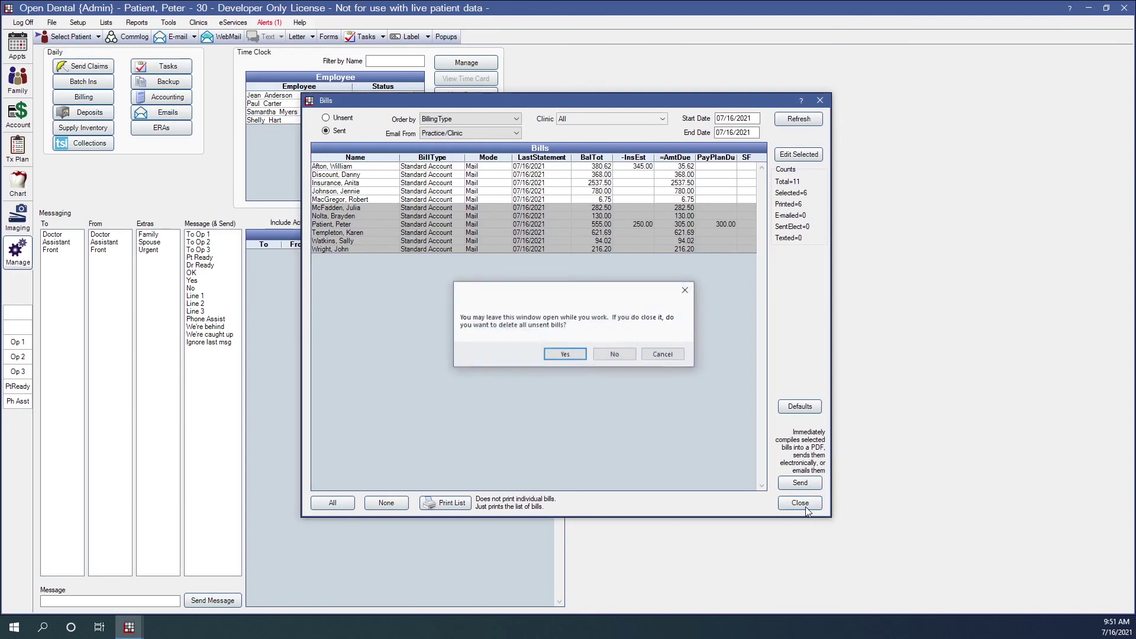
pyautogui.click(574, 354)
pyautogui.click(599, 350)
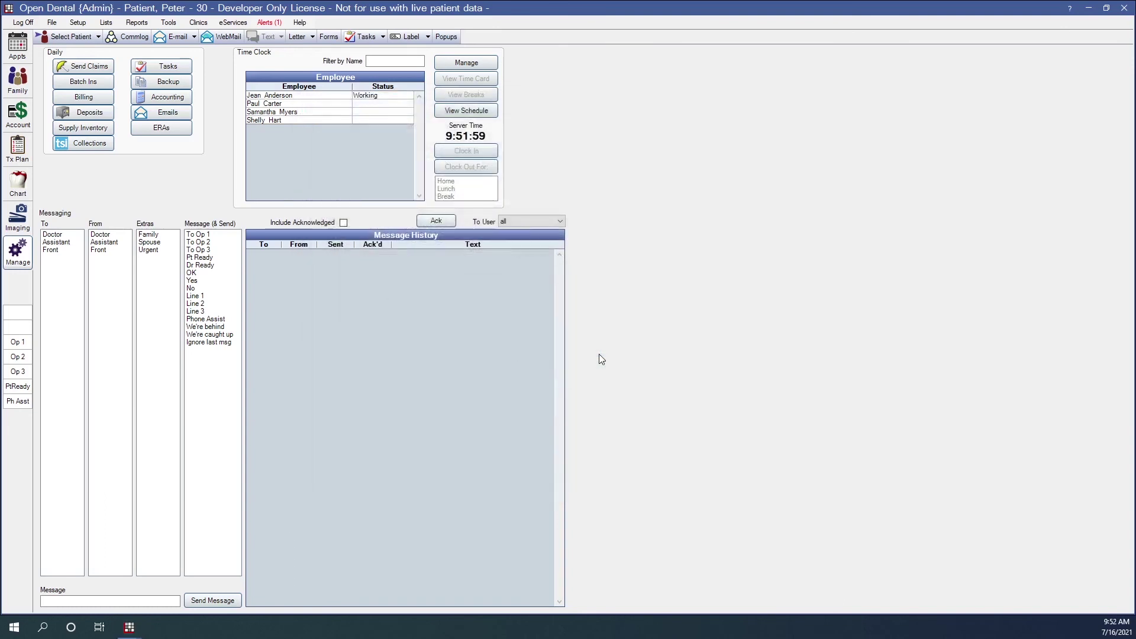